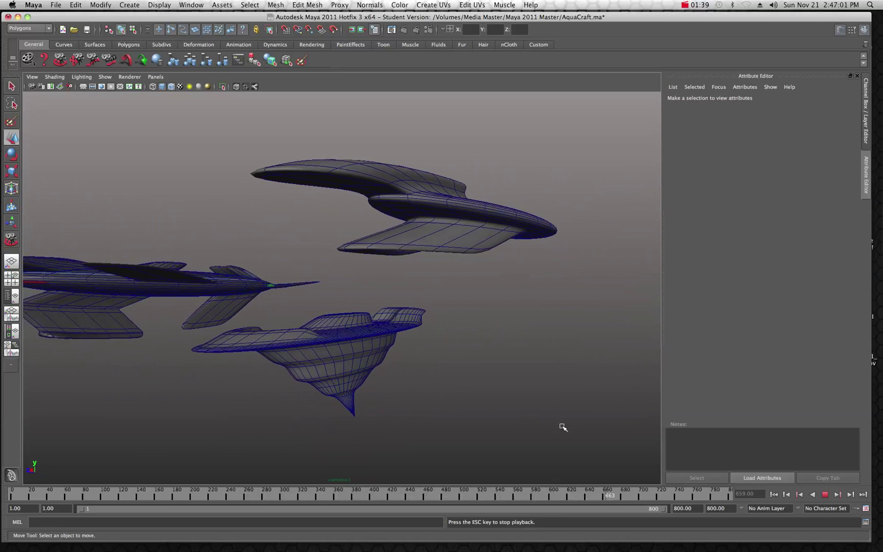
# - Stop the animation playback, then save AquaCraft.ma and start a new empty scene
pyautogui.click(825, 494)
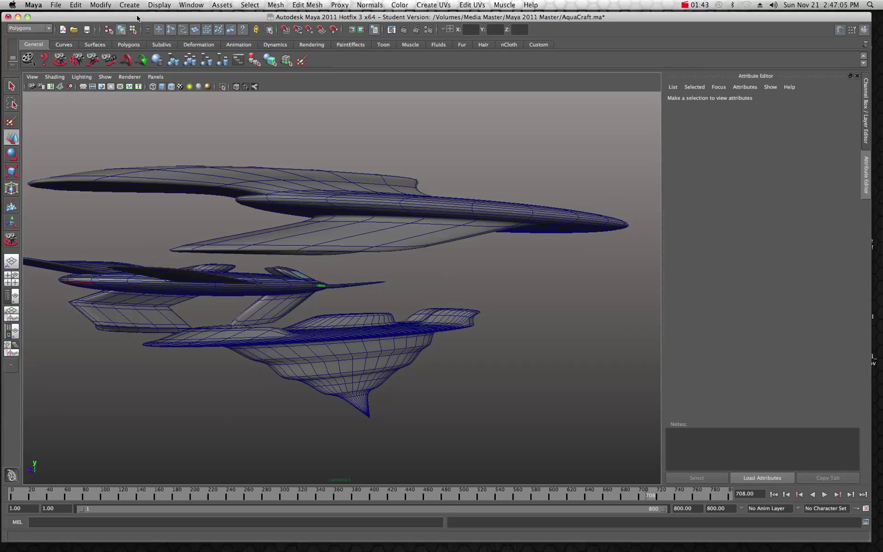
pyautogui.click(56, 5)
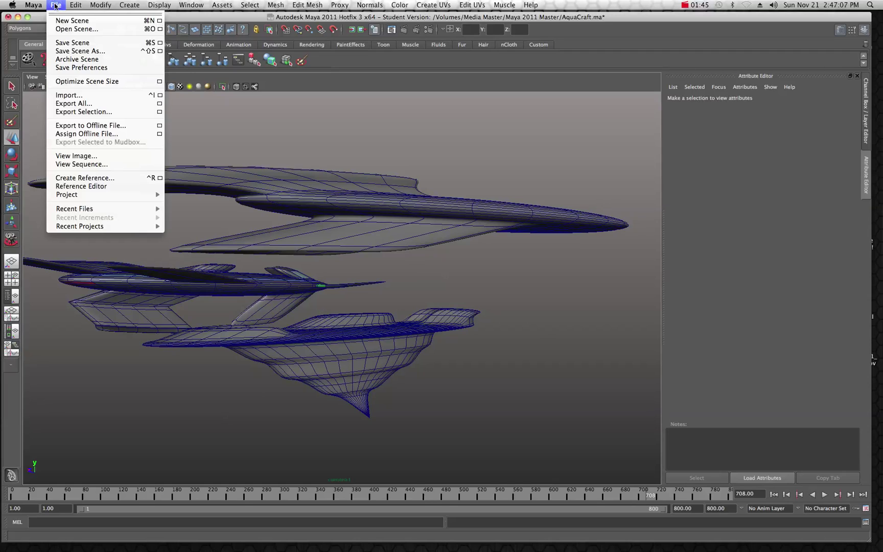
pyautogui.click(67, 22)
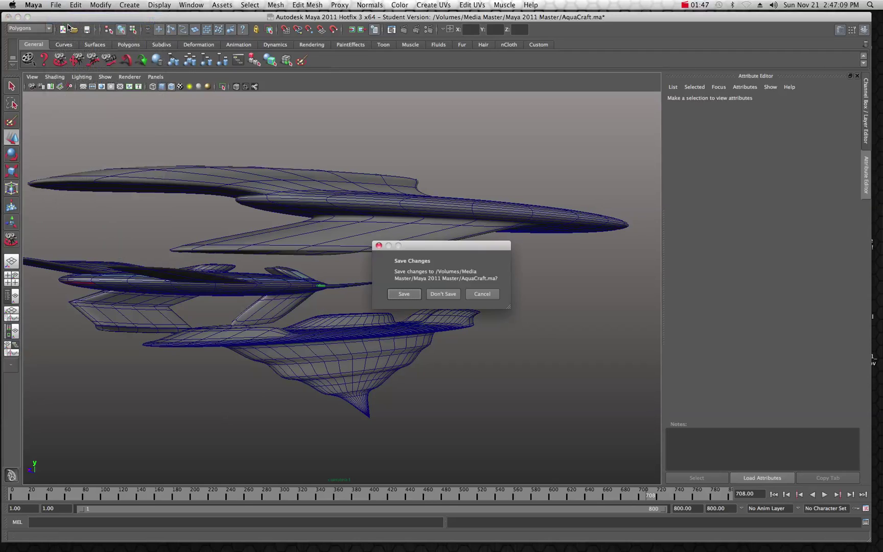
pyautogui.click(404, 294)
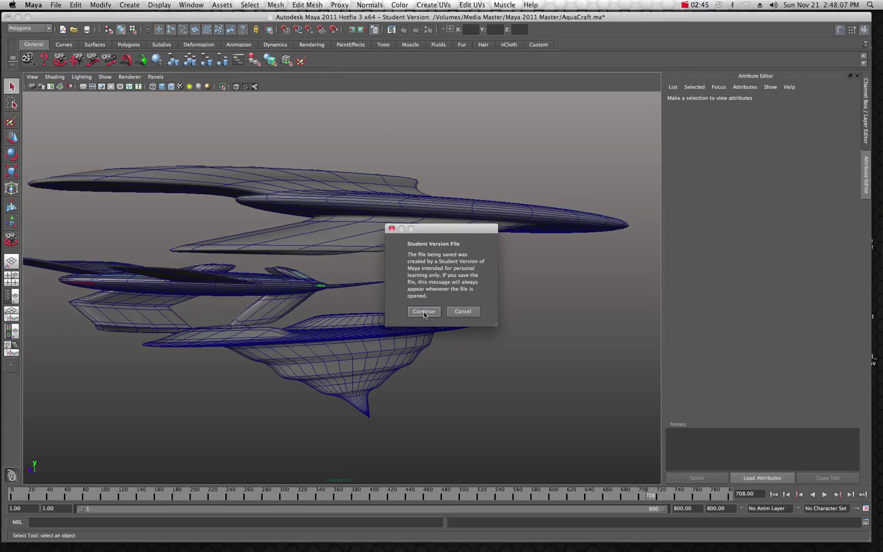
pyautogui.click(424, 311)
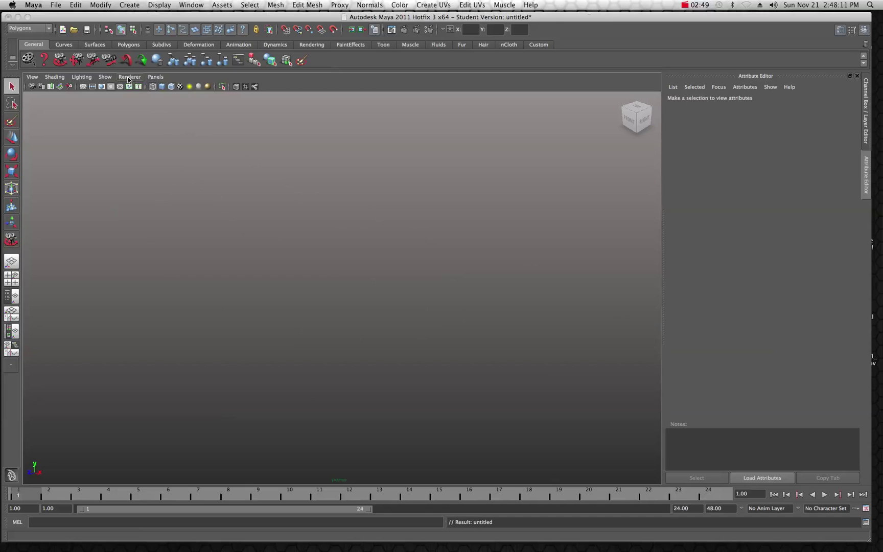
# - Show the viewport grid and create a polygon sphere with a radius of about 2.465 at the grid's centre
pyautogui.click(104, 76)
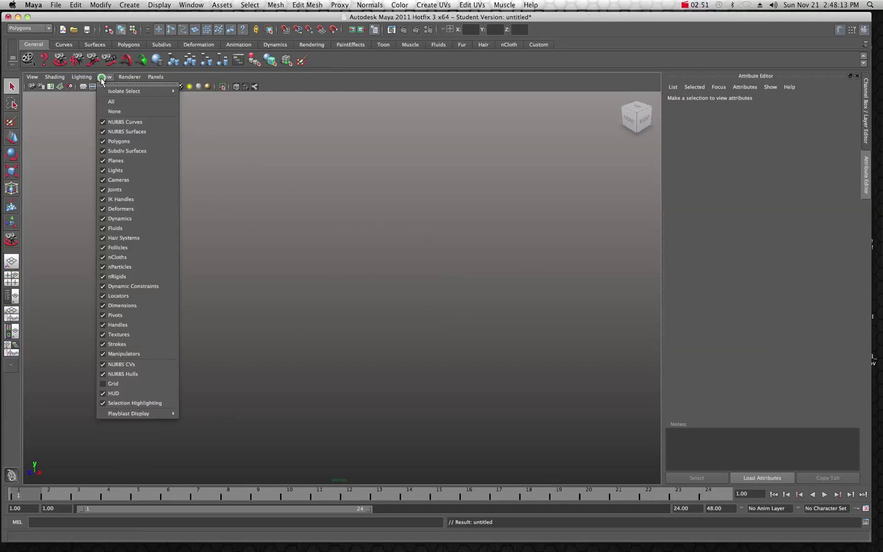
pyautogui.click(104, 383)
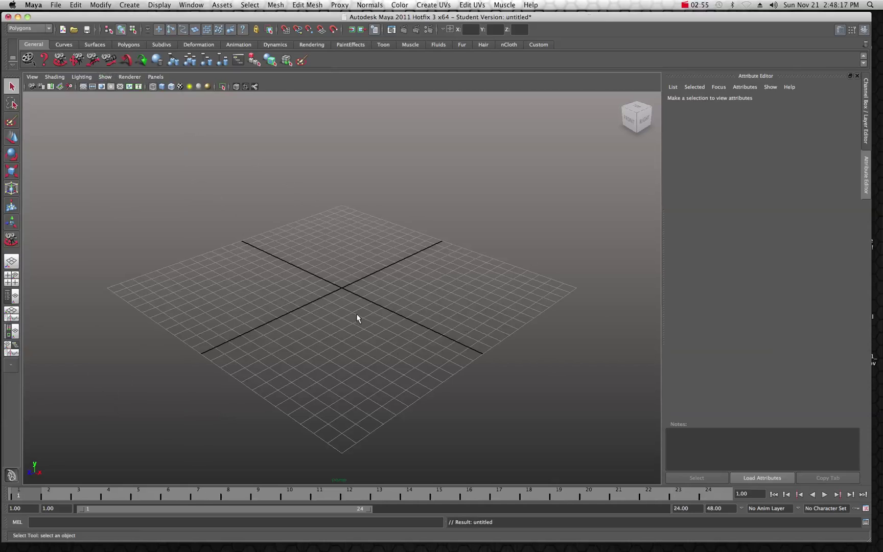
pyautogui.click(126, 7)
pyautogui.moveTo(192, 30)
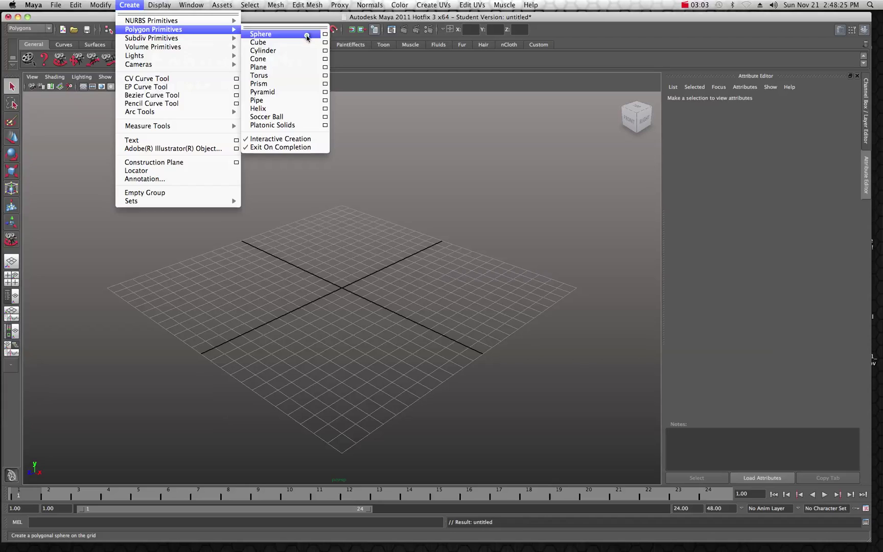
pyautogui.click(307, 35)
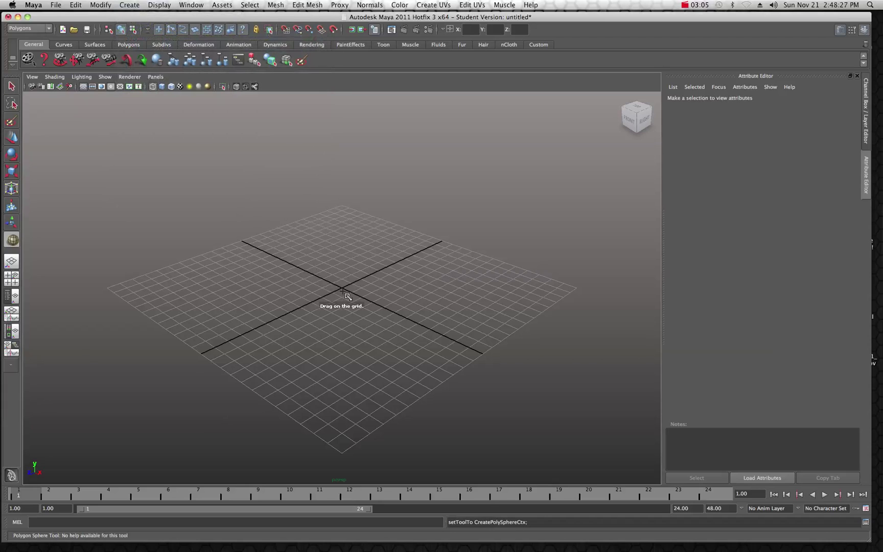
pyautogui.moveTo(342, 292); pyautogui.dragTo(345, 296)
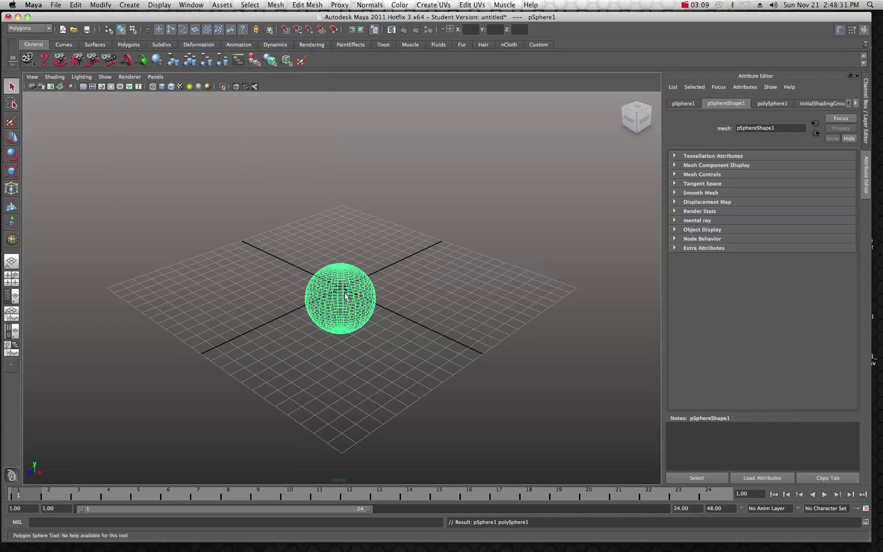
# - Display the sphere smooth-shaded and check its radius and subdivision settings
pyautogui.click(163, 86)
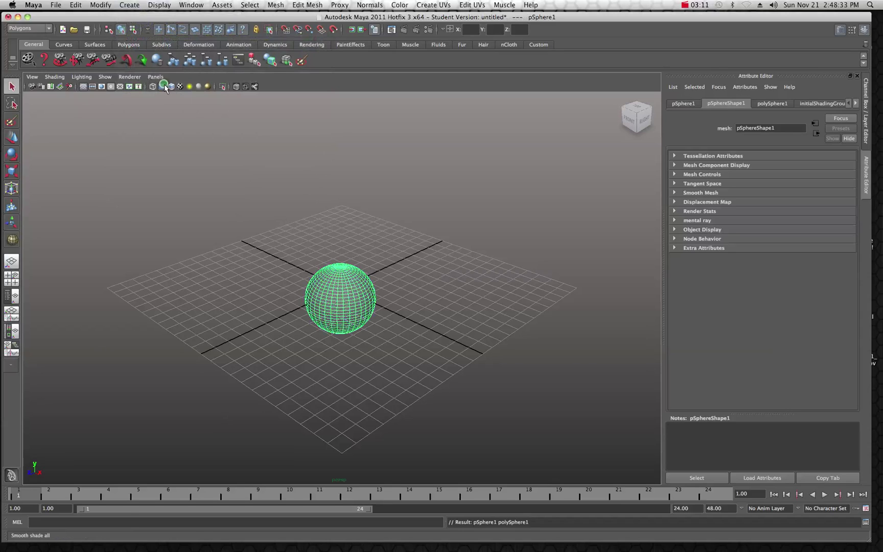
pyautogui.click(292, 249)
pyautogui.scroll(5, 322, 284)
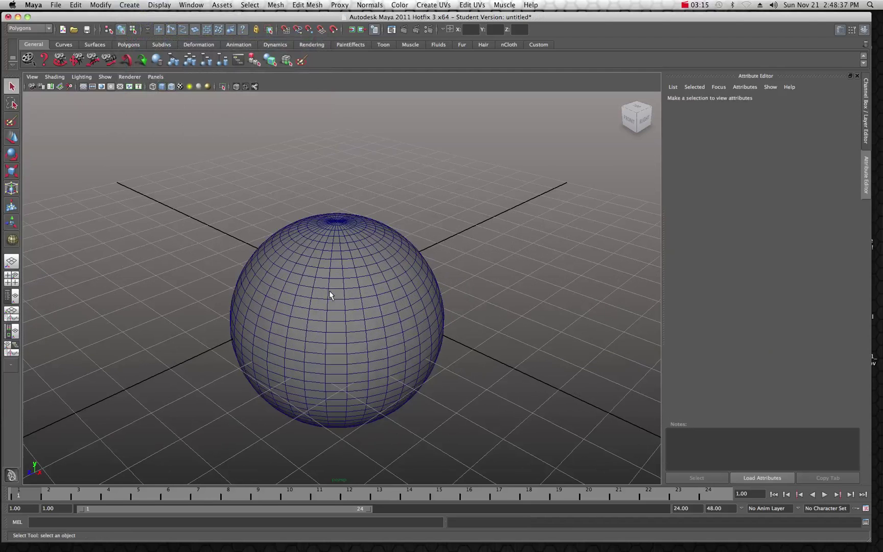
pyautogui.scroll(2, 329, 290)
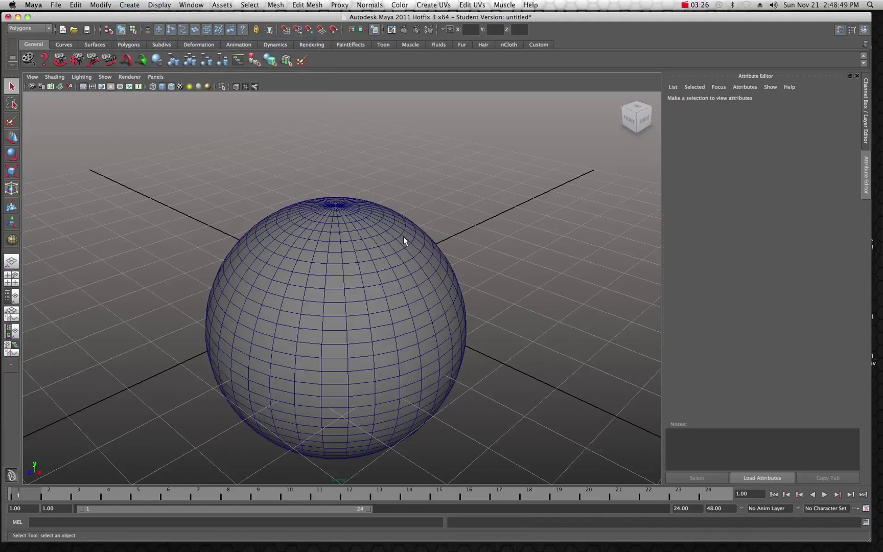
pyautogui.click(363, 254)
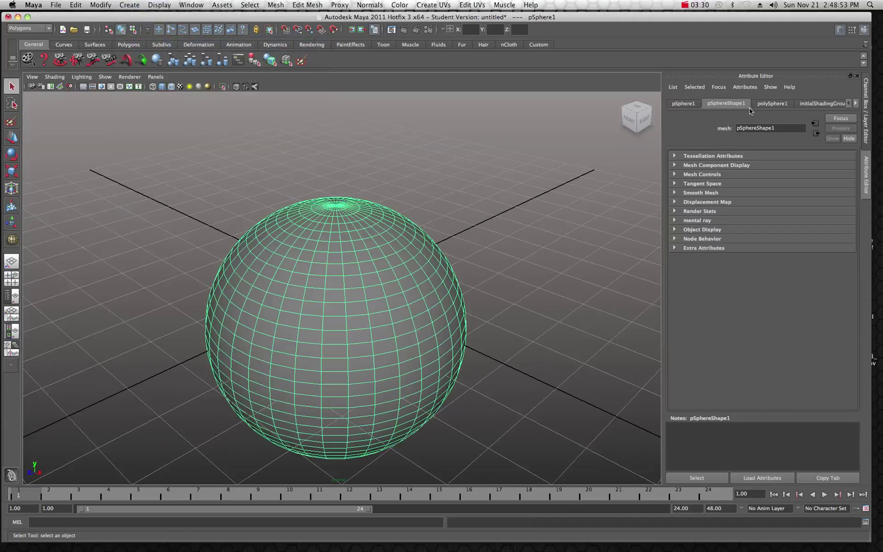
pyautogui.click(766, 104)
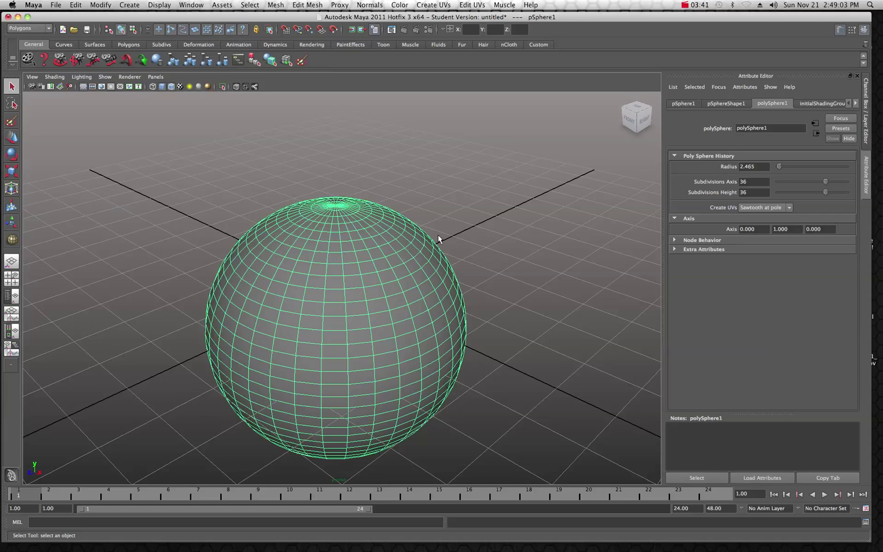
pyautogui.click(472, 216)
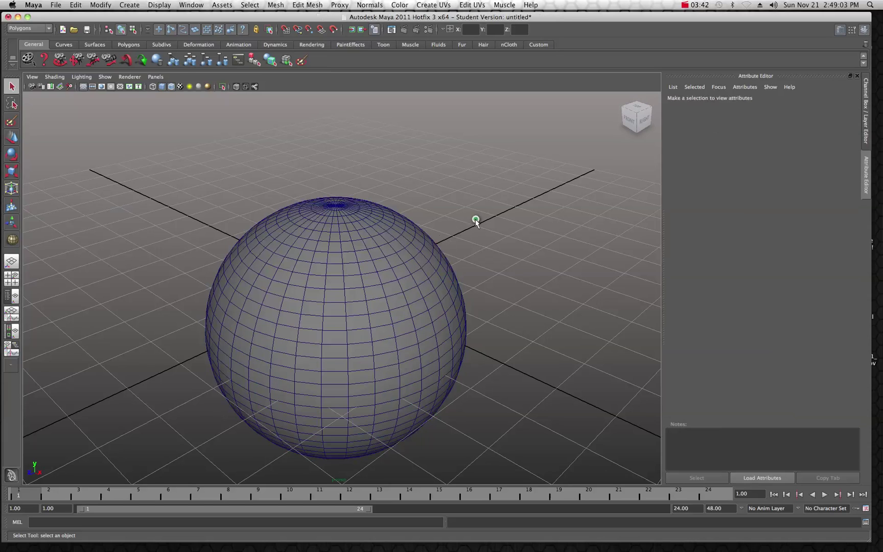
# - Flatten the sphere along its Y axis to a scale of about 0.12, checking its profile from the front
pyautogui.click(329, 260)
pyautogui.scroll(-5, 331, 269)
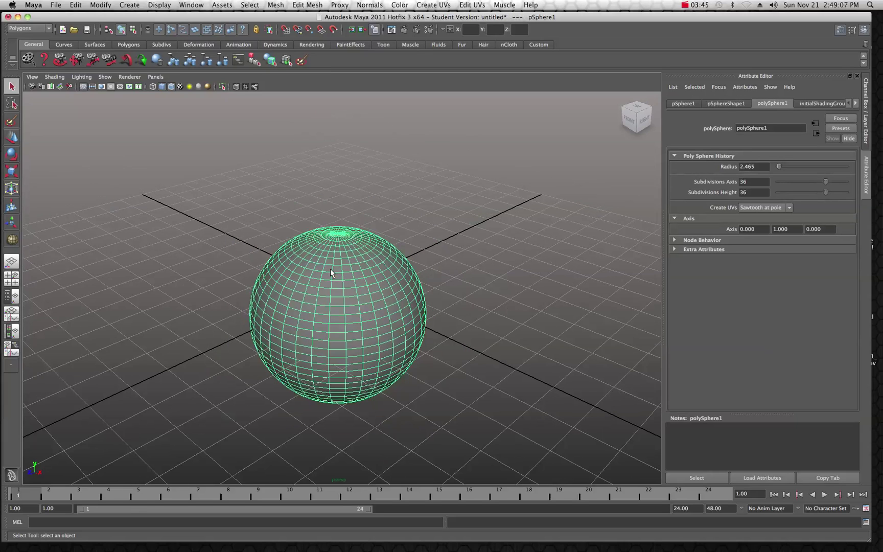
pyautogui.scroll(-5, 330, 270)
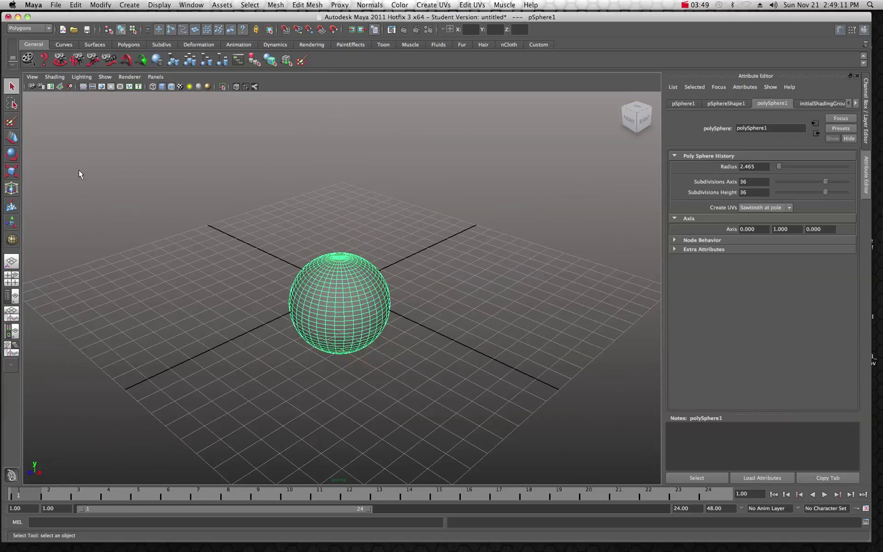
pyautogui.click(12, 173)
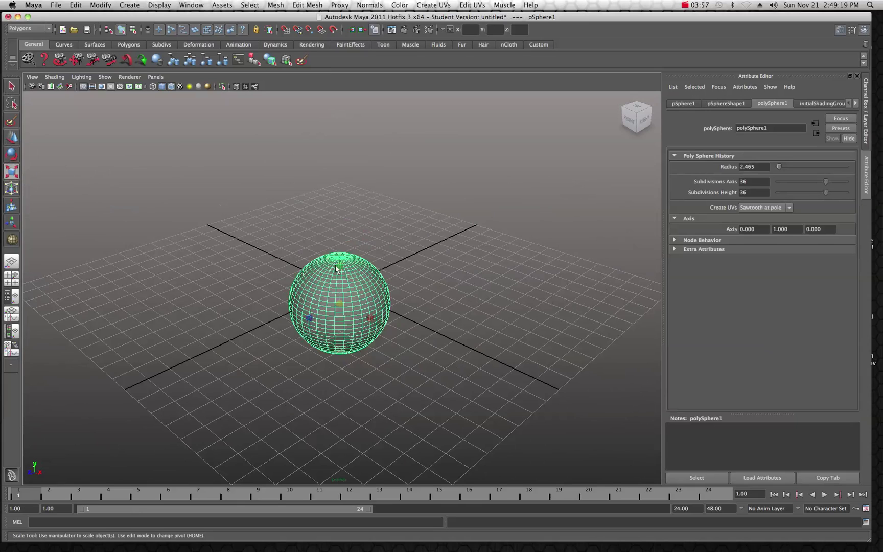
pyautogui.moveTo(335, 267); pyautogui.dragTo(343, 302)
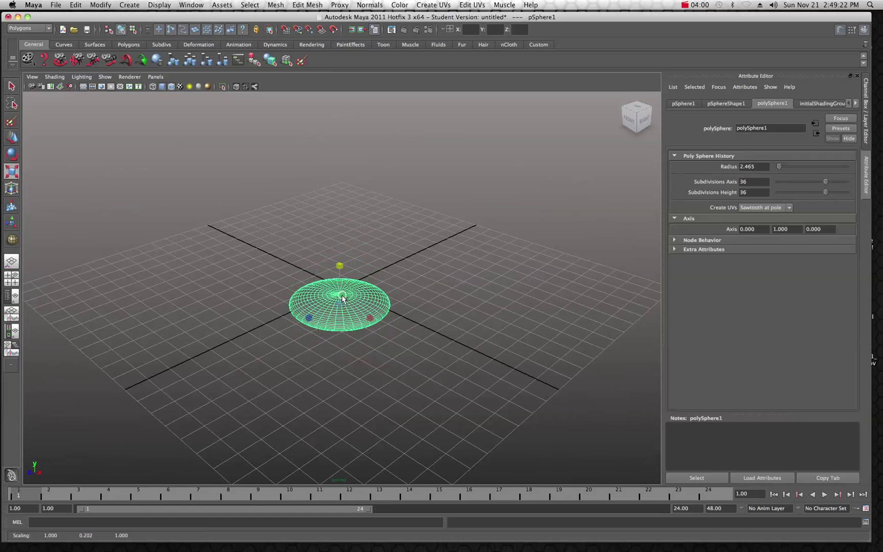
pyautogui.click(629, 117)
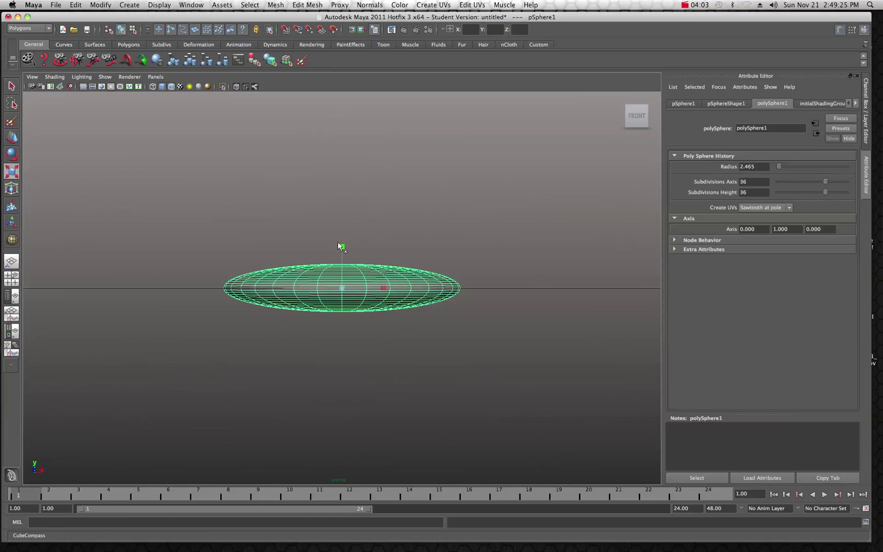
pyautogui.moveTo(341, 247); pyautogui.dragTo(343, 260)
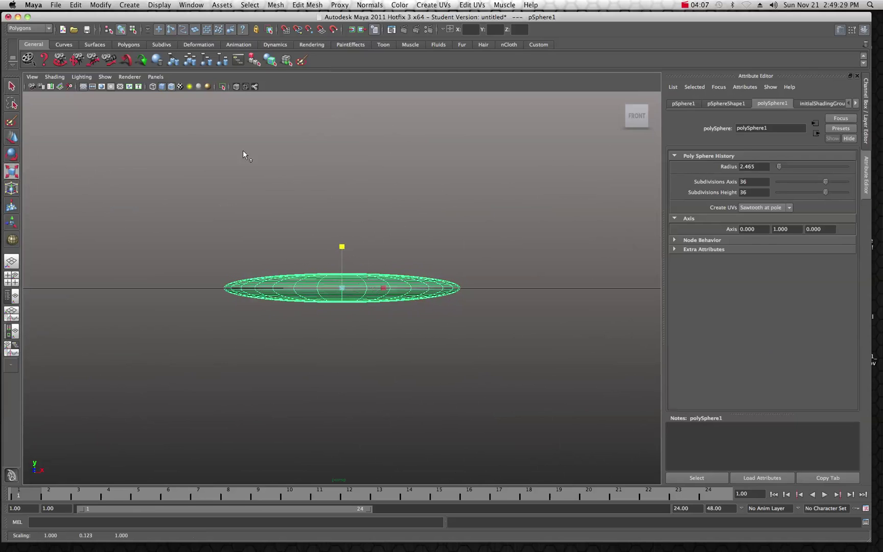
# - Stretch the flattened sphere along X to a scale of about 4.7 and narrow it along Z to about 0.84
pyautogui.click(60, 60)
pyautogui.moveTo(306, 189); pyautogui.dragTo(272, 219)
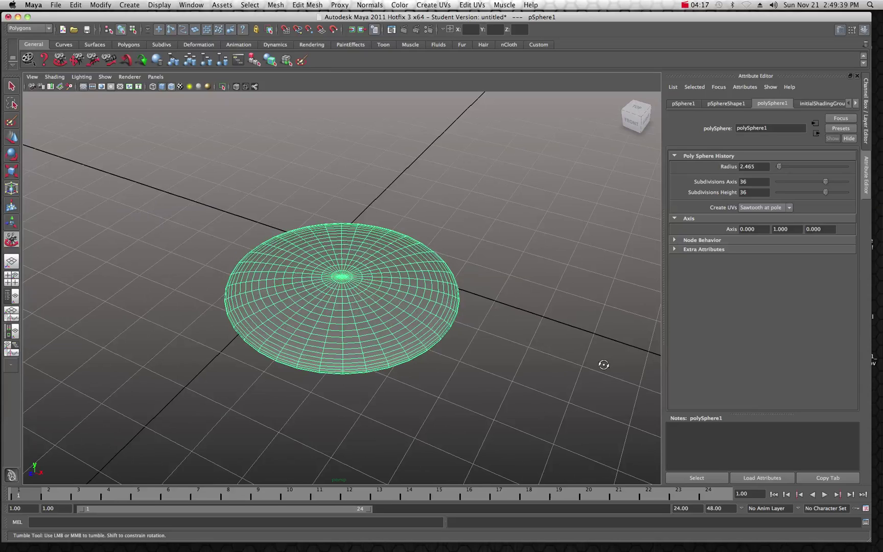
pyautogui.click(11, 172)
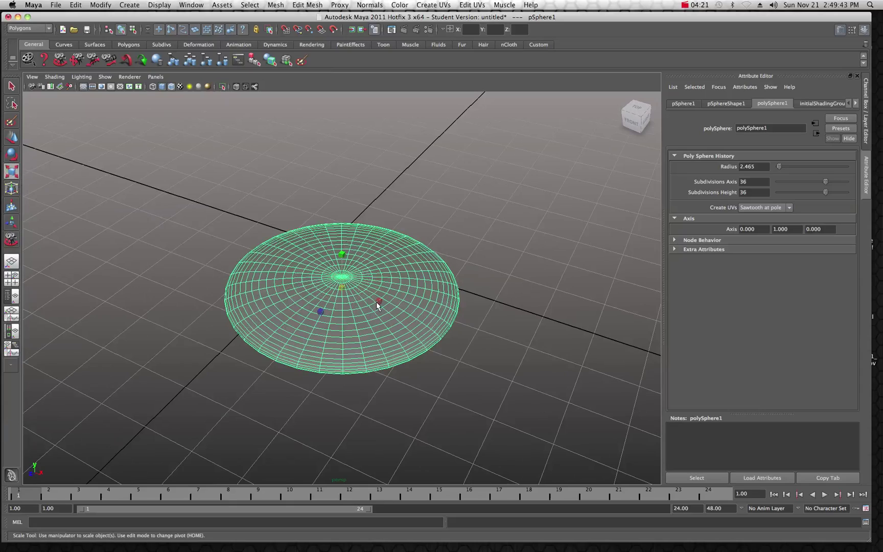
pyautogui.moveTo(379, 300); pyautogui.dragTo(558, 365)
pyautogui.scroll(-4, 436, 284)
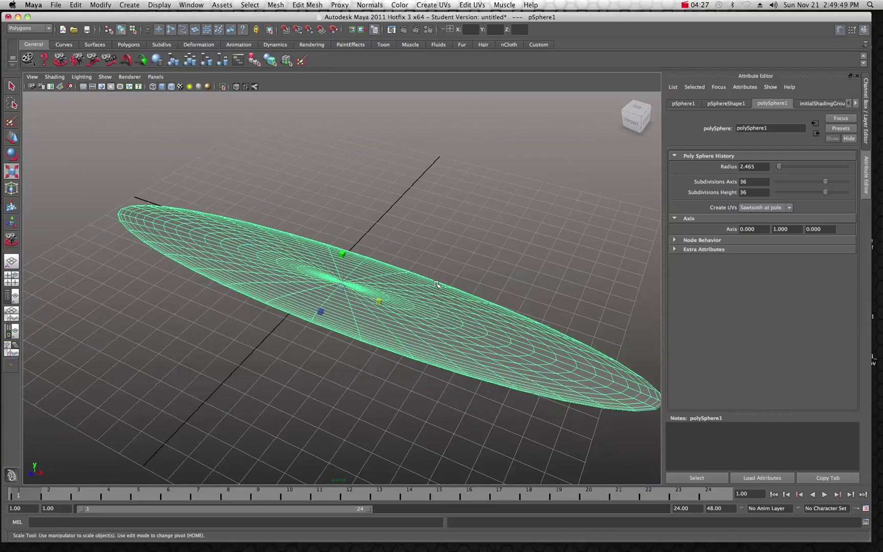
pyautogui.scroll(-2, 436, 284)
pyautogui.moveTo(379, 302); pyautogui.dragTo(372, 300)
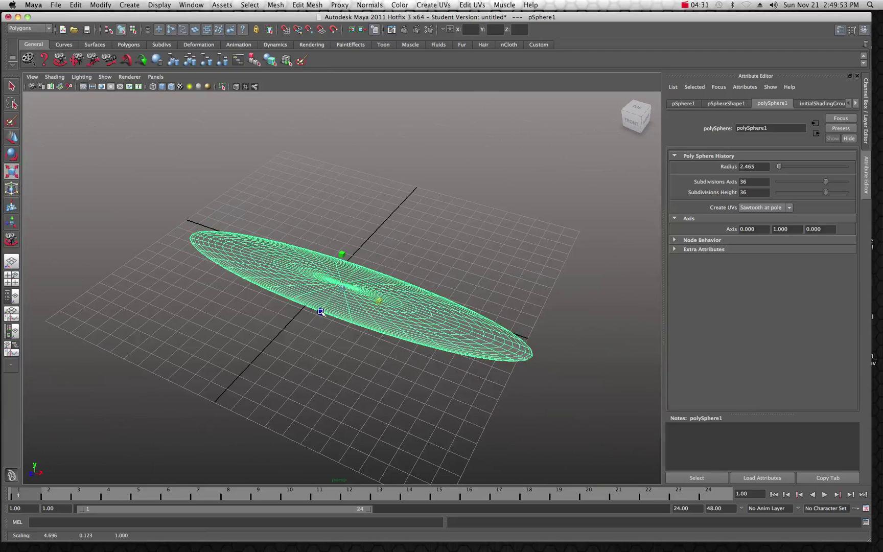
pyautogui.moveTo(321, 312); pyautogui.dragTo(323, 309)
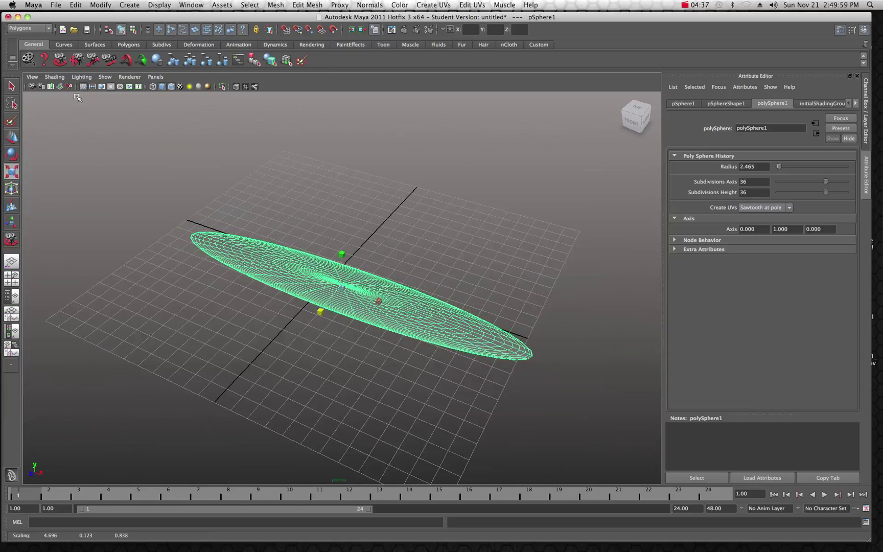
# - Thicken the elongated sphere slightly along its Y axis and deselect it
pyautogui.keyDown('alt'); pyautogui.moveTo(140, 193); pyautogui.dragTo(250, 234); pyautogui.keyUp('alt')
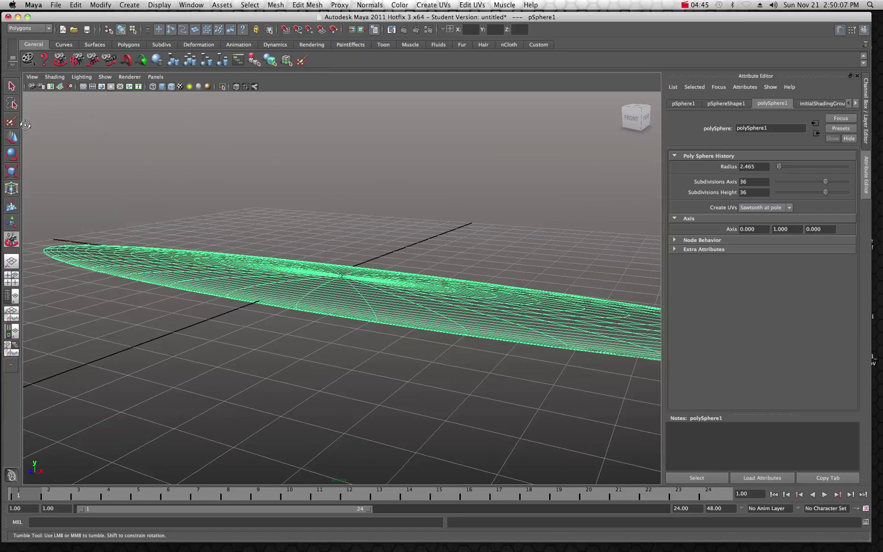
pyautogui.click(12, 171)
pyautogui.moveTo(341, 249); pyautogui.dragTo(338, 218)
pyautogui.click(384, 225)
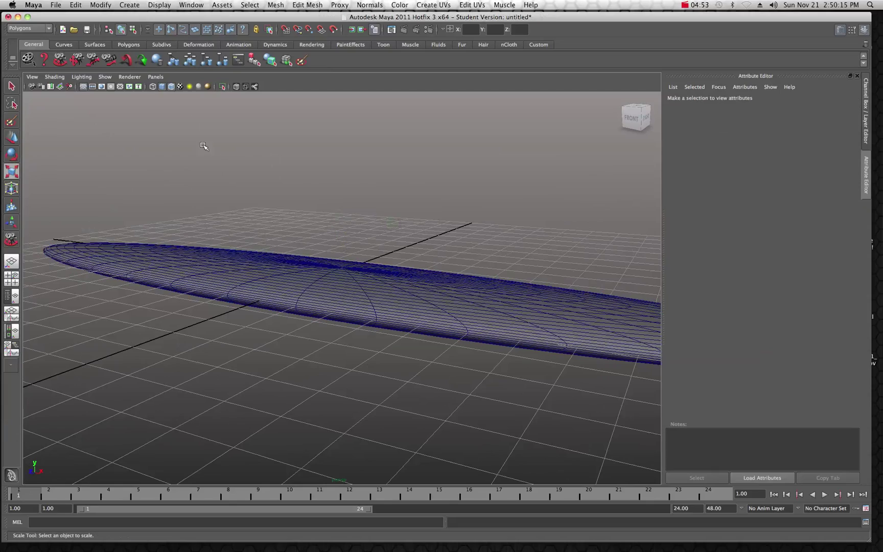
# - Switch the flattened sphere to face selection for picking faces on its upper surface
pyautogui.keyDown('alt'); pyautogui.moveTo(282, 230); pyautogui.dragTo(429, 275); pyautogui.keyUp('alt')
pyautogui.keyDown('alt'); pyautogui.moveTo(323, 287); pyautogui.dragTo(403, 284); pyautogui.keyUp('alt')
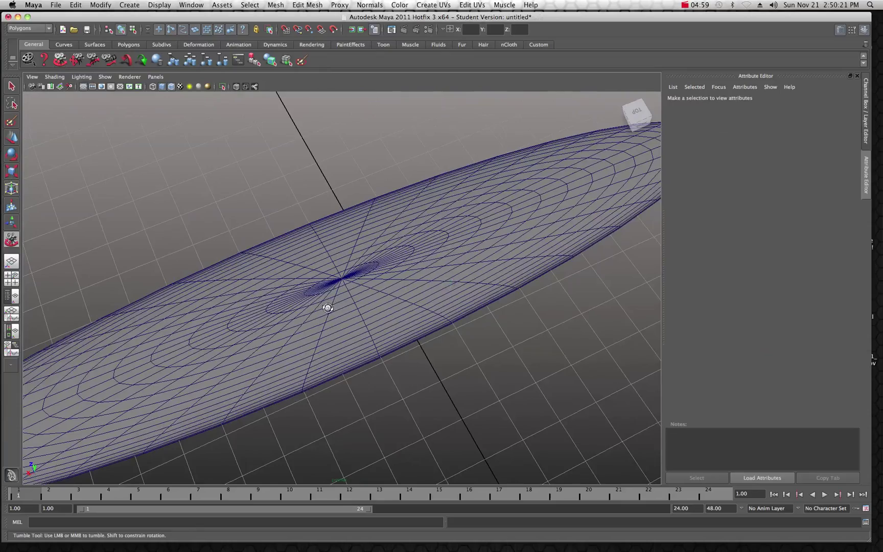
pyautogui.moveTo(328, 308)
pyautogui.keyDown('alt'); pyautogui.mouseDown()
pyautogui.moveTo(360, 288)
pyautogui.moveTo(367, 270)
pyautogui.moveTo(316, 288)
pyautogui.moveTo(322, 301)
pyautogui.mouseUp(); pyautogui.keyUp('alt')
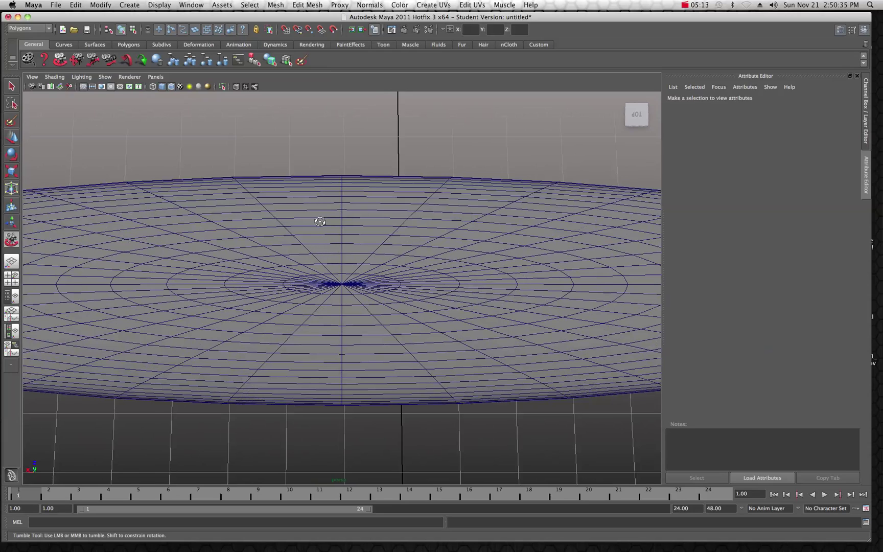
pyautogui.moveTo(316, 209); pyautogui.dragTo(324, 233, button='right')
pyautogui.press('f')
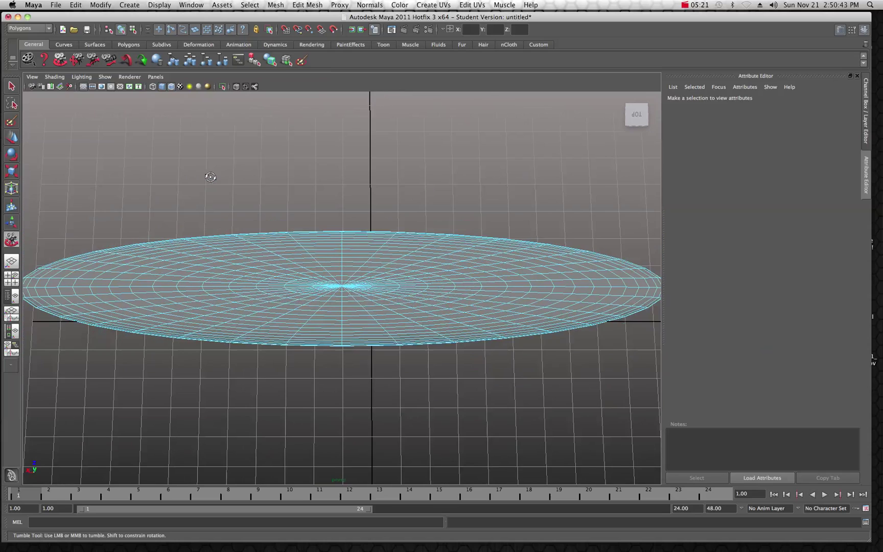
pyautogui.click(12, 86)
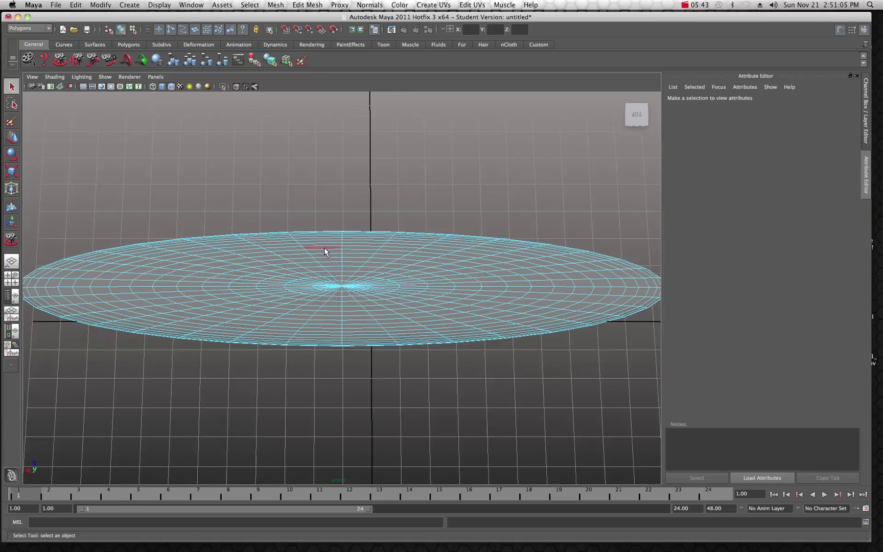
# - Select two mirrored triangular wedges of faces on the body's upper surface, on opposite sides of the centre point
pyautogui.click(325, 249)
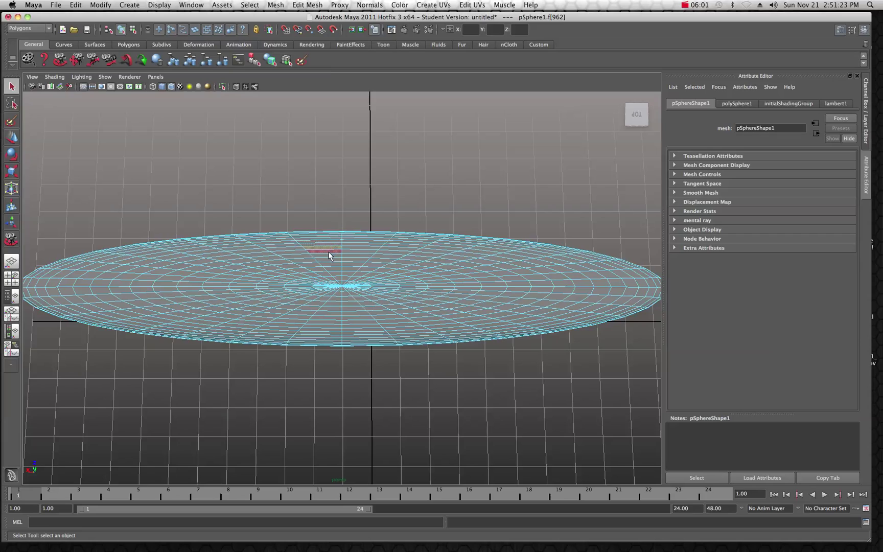
pyautogui.keyDown('shift'); pyautogui.click(328, 250); pyautogui.keyUp('shift')
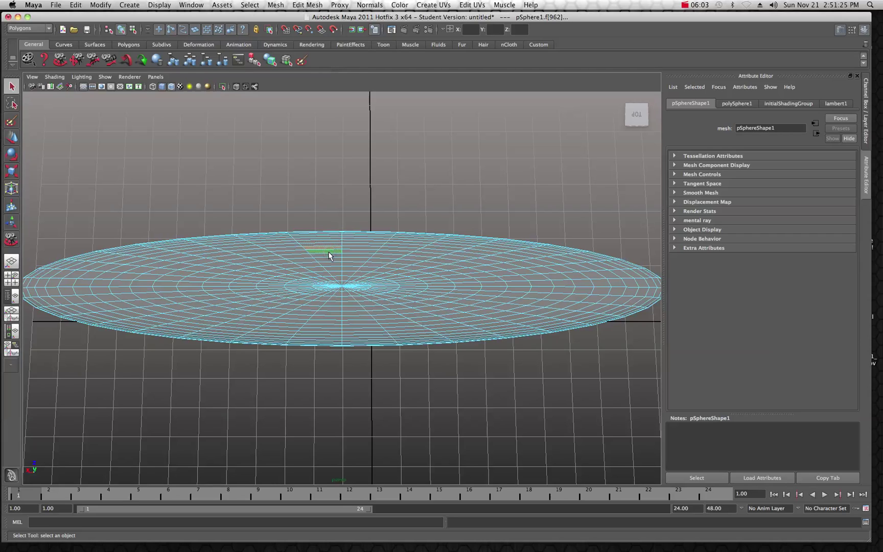
pyautogui.keyDown('shift'); pyautogui.click(328, 255); pyautogui.keyUp('shift')
pyautogui.keyDown('shift'); pyautogui.click(330, 259); pyautogui.keyUp('shift')
pyautogui.keyDown('shift'); pyautogui.click(336, 278); pyautogui.keyUp('shift')
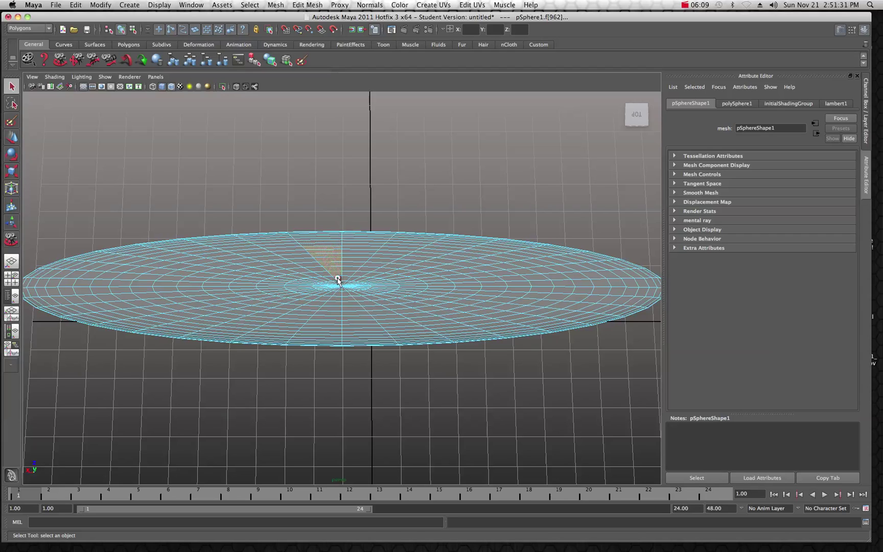
pyautogui.keyDown('shift'); pyautogui.click(331, 305); pyautogui.keyUp('shift')
pyautogui.keyDown('shift'); pyautogui.click(325, 313); pyautogui.keyUp('shift')
pyautogui.keyDown('shift'); pyautogui.click(318, 317); pyautogui.keyUp('shift')
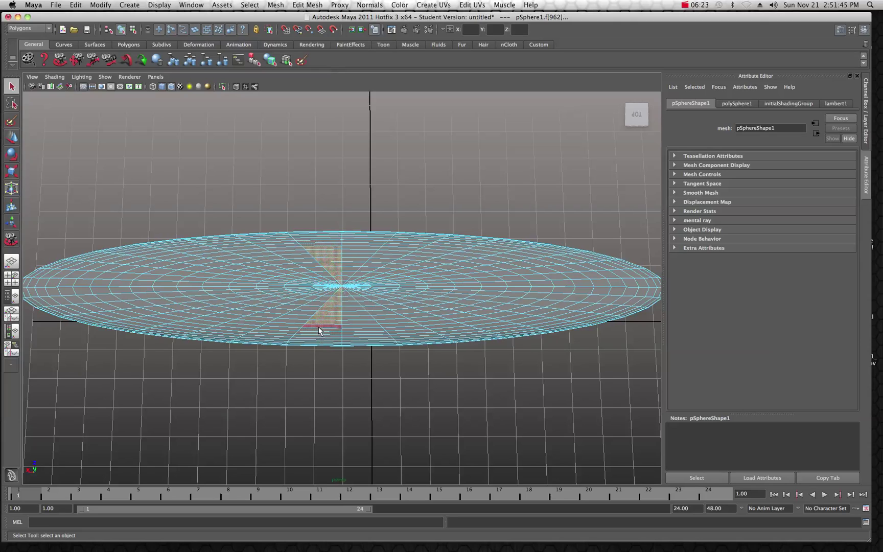
pyautogui.keyDown('shift'); pyautogui.click(319, 330); pyautogui.keyUp('shift')
pyautogui.keyDown('shift'); pyautogui.click(332, 330); pyautogui.keyUp('shift')
# - Raise the two face wedges to about 1.264 in Y and slide them along X to about 3.172
pyautogui.click(60, 60)
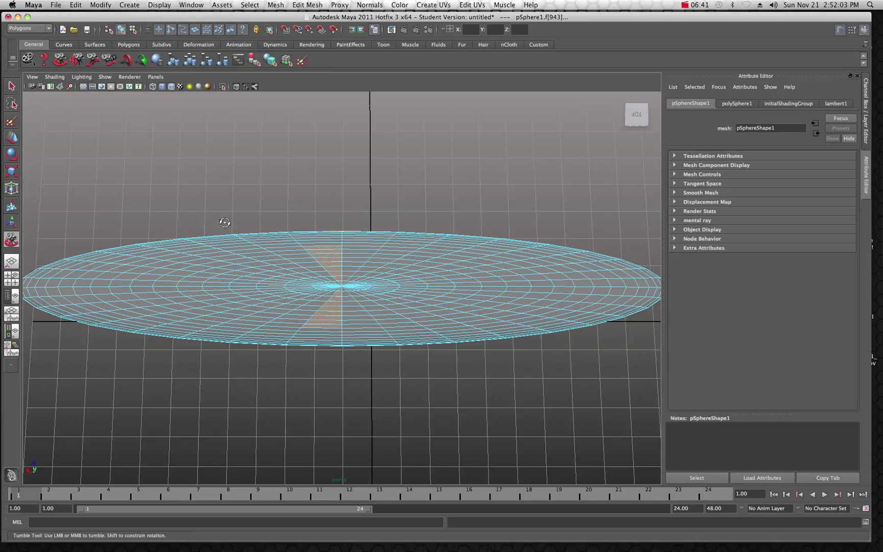
pyautogui.moveTo(252, 226); pyautogui.dragTo(324, 239)
pyautogui.scroll(5, 322, 255)
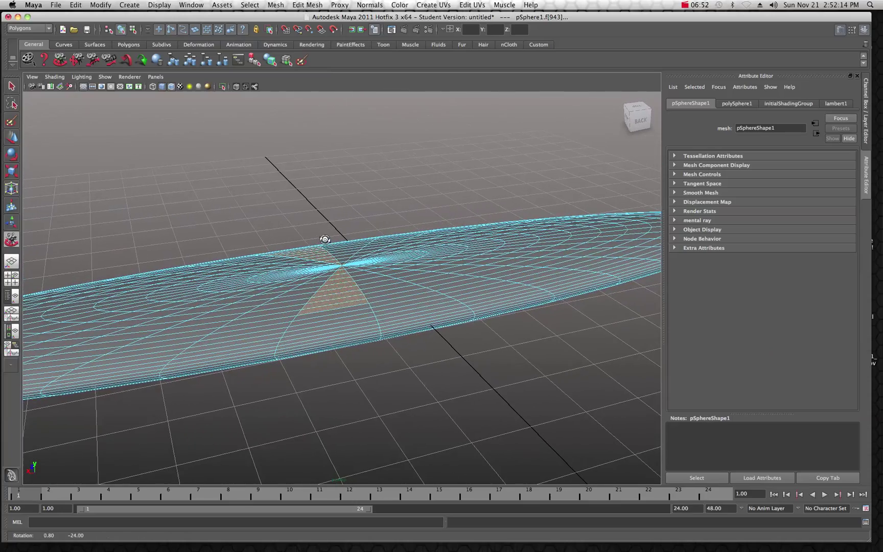
pyautogui.click(11, 136)
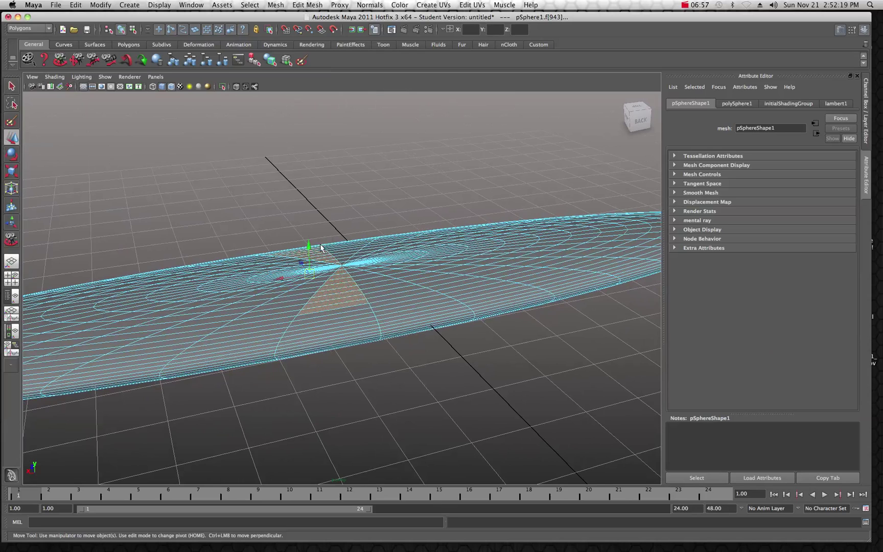
pyautogui.moveTo(308, 248); pyautogui.dragTo(306, 207)
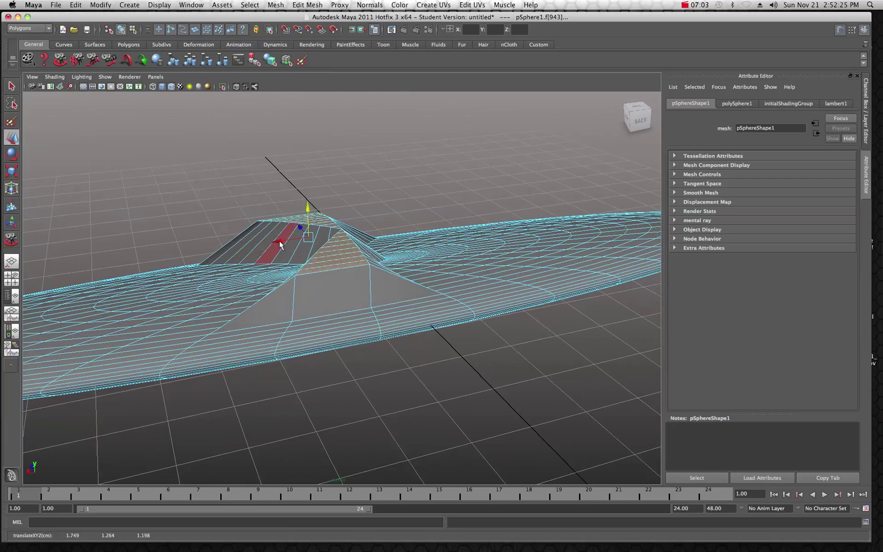
pyautogui.moveTo(260, 244); pyautogui.dragTo(206, 249)
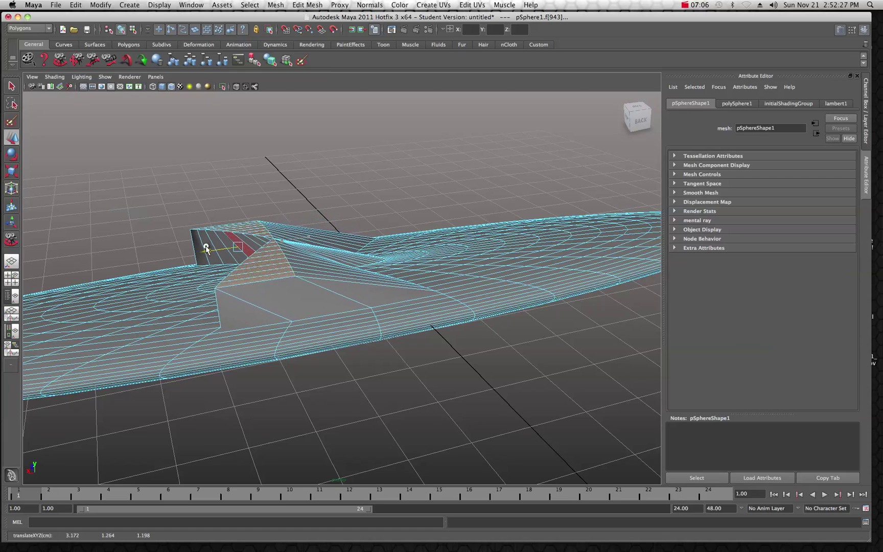
# - Extrude the raised faces with a local Z translation of about 0.331 and widen them to a local X scale of about 1.728
pyautogui.click(59, 60)
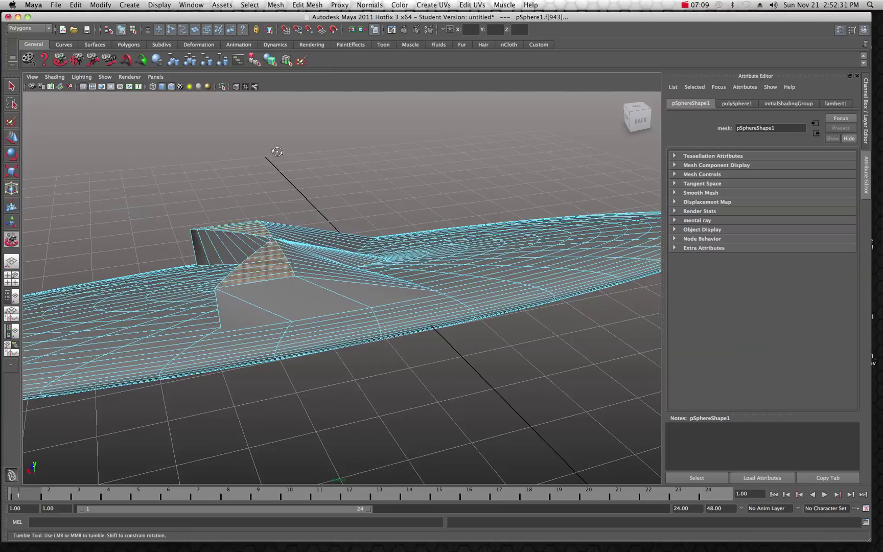
pyautogui.moveTo(326, 160); pyautogui.dragTo(354, 228)
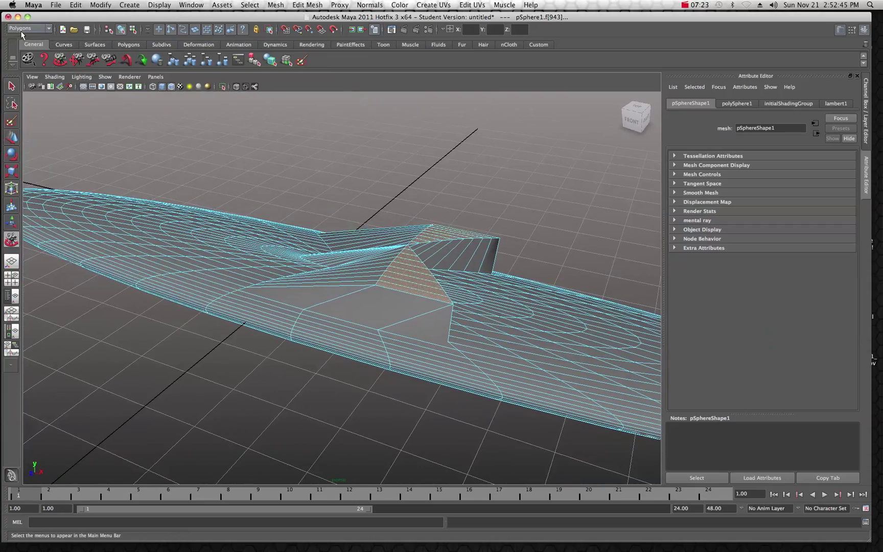
pyautogui.click(318, 5)
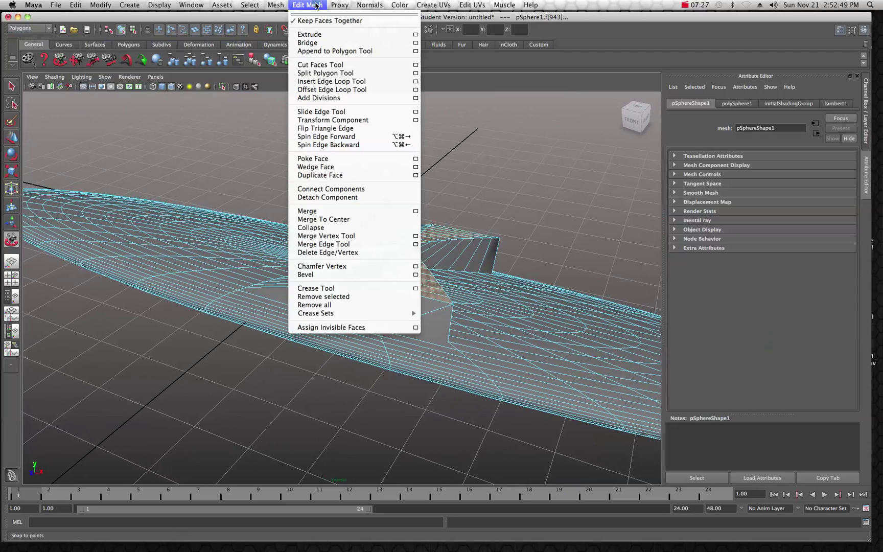
pyautogui.click(309, 34)
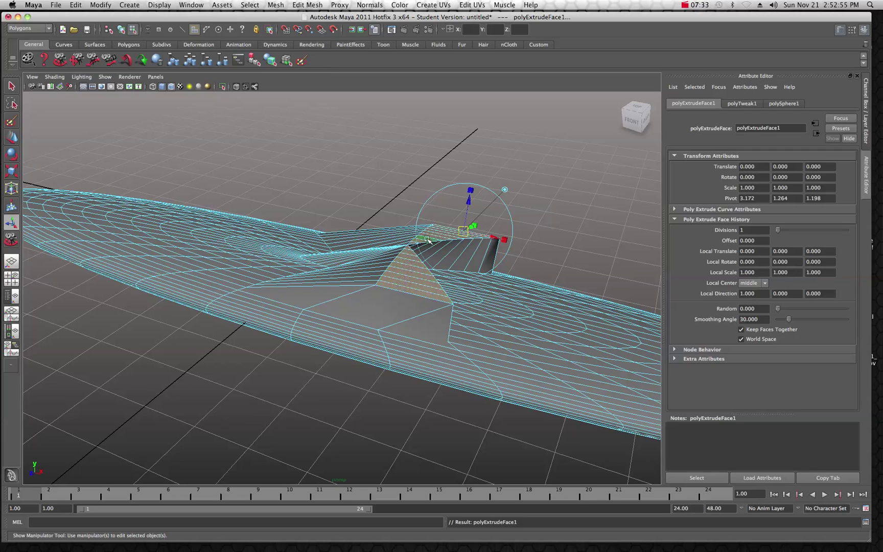
pyautogui.moveTo(470, 202); pyautogui.dragTo(476, 187)
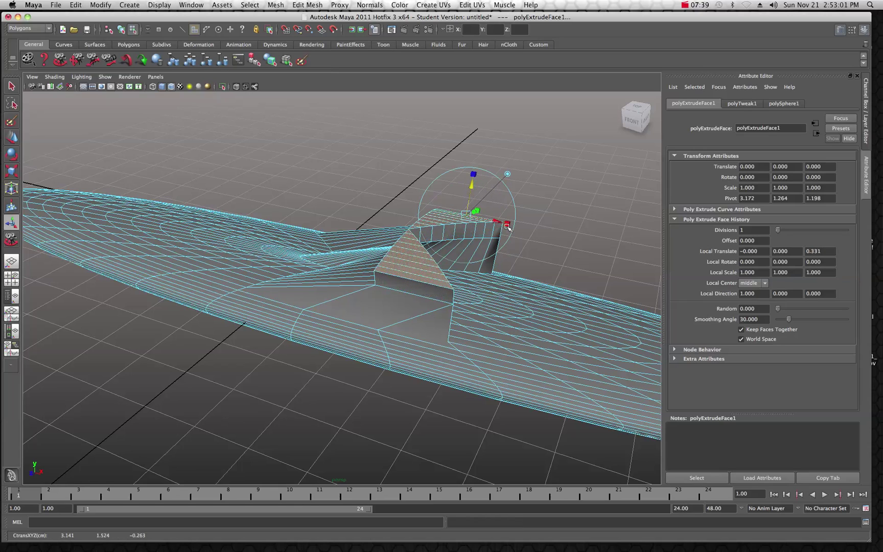
pyautogui.moveTo(508, 227); pyautogui.dragTo(537, 233)
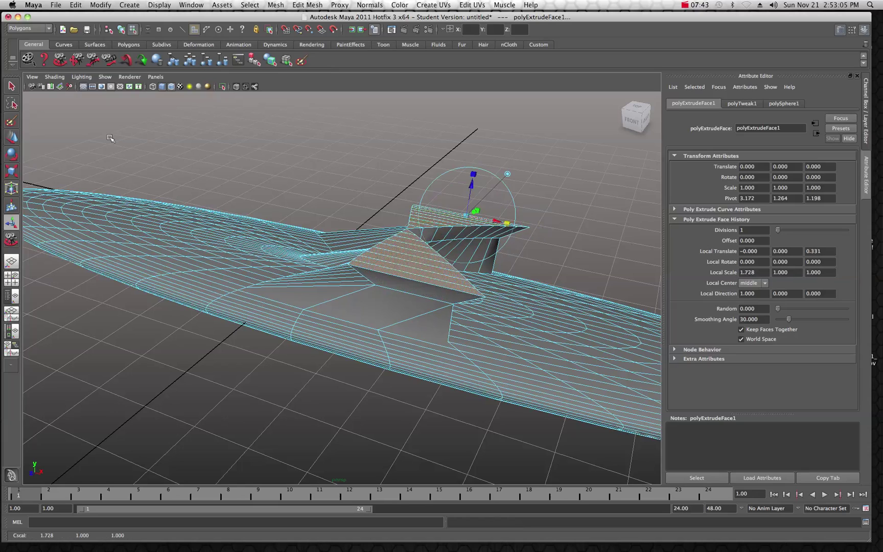
# - Move the extruded faces farther along X to about 4.123 and check the overhanging shape from several sides
pyautogui.click(13, 137)
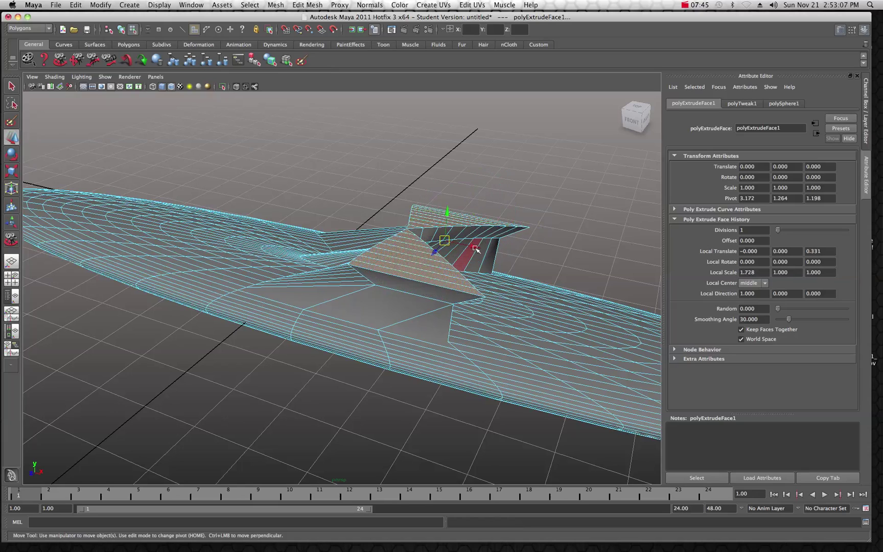
pyautogui.moveTo(474, 247); pyautogui.dragTo(504, 254)
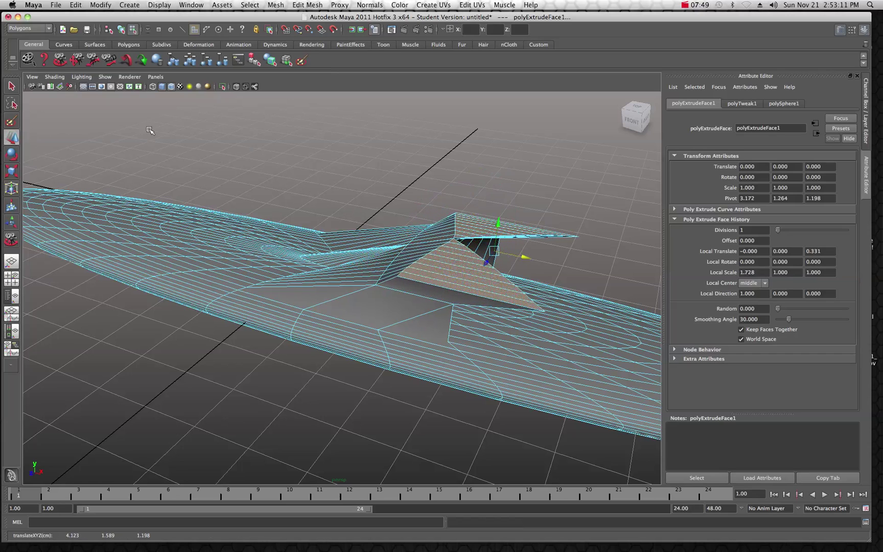
pyautogui.click(60, 61)
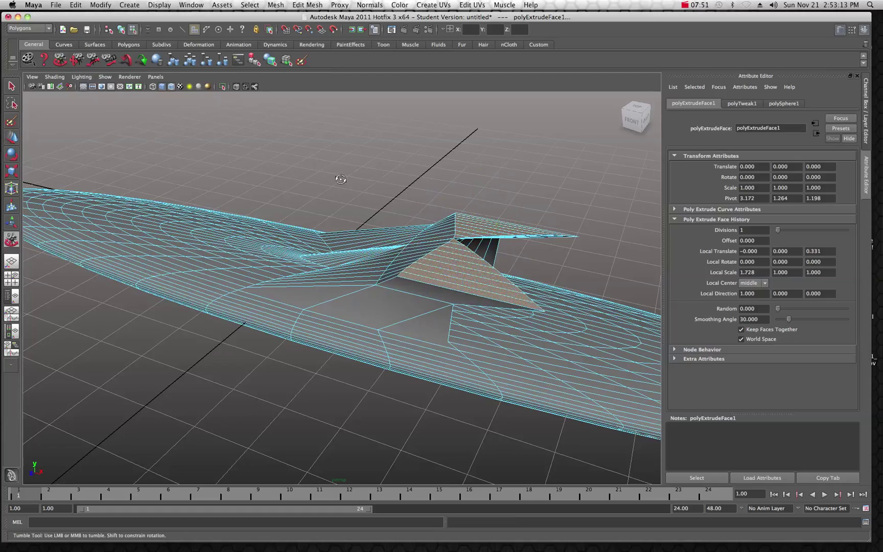
pyautogui.moveTo(400, 181); pyautogui.dragTo(282, 158)
pyautogui.moveTo(419, 203); pyautogui.dragTo(370, 221)
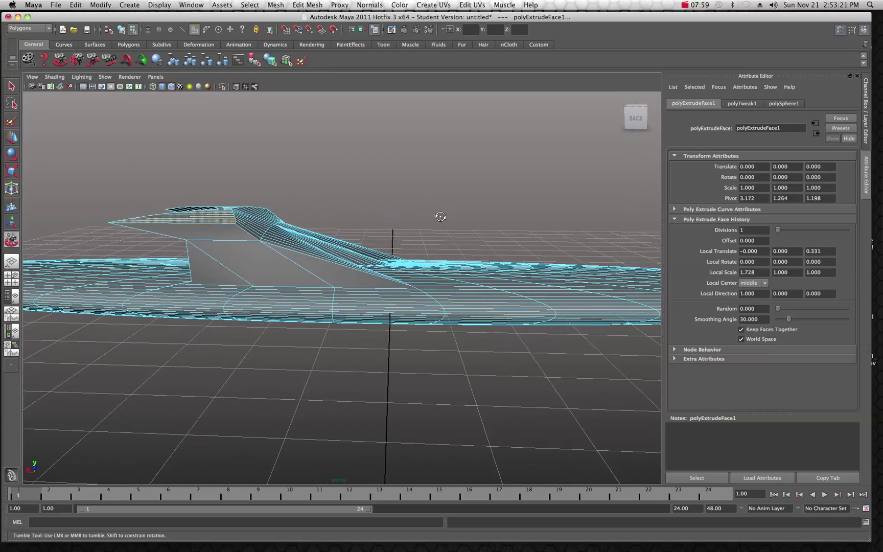
pyautogui.moveTo(441, 213); pyautogui.dragTo(382, 216)
pyautogui.scroll(-5, 374, 215)
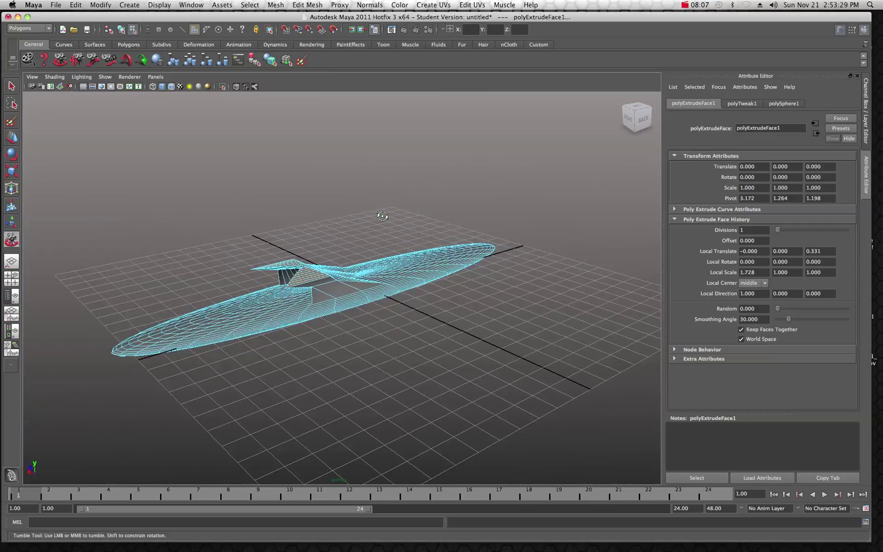
# - Select a lengthwise strip of faces on the body's underside, running from near the positive X tip toward the centre
pyautogui.click(12, 88)
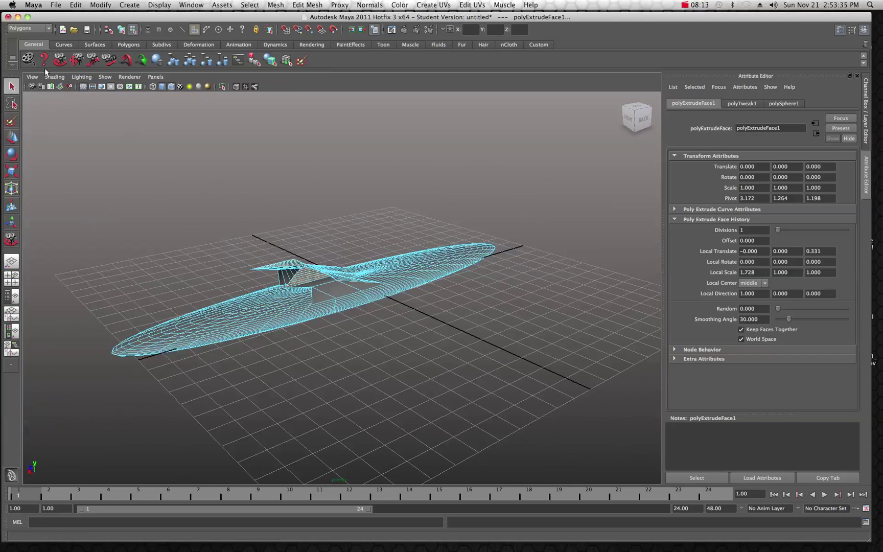
pyautogui.click(11, 239)
pyautogui.moveTo(212, 239); pyautogui.dragTo(227, 211)
pyautogui.scroll(8, 233, 220)
pyautogui.scroll(-2, 247, 234)
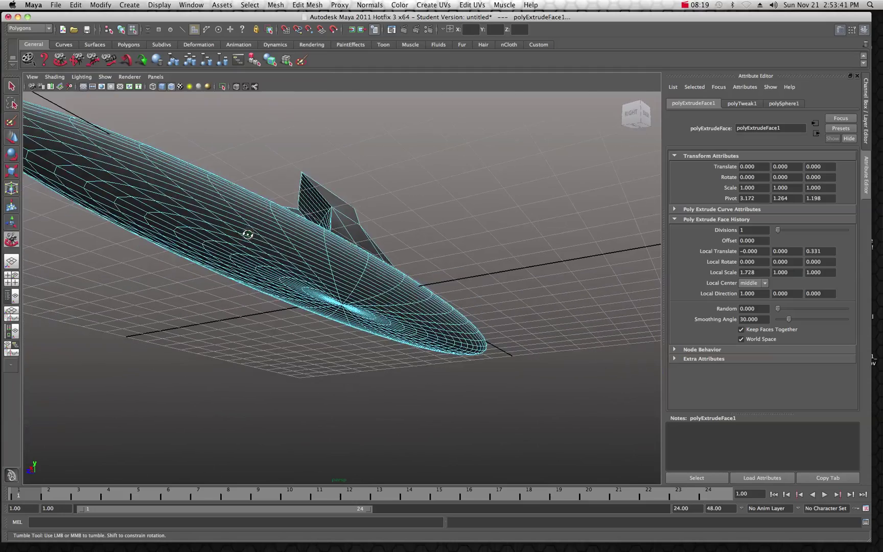
pyautogui.scroll(-2, 242, 234)
pyautogui.moveTo(242, 232); pyautogui.dragTo(258, 233)
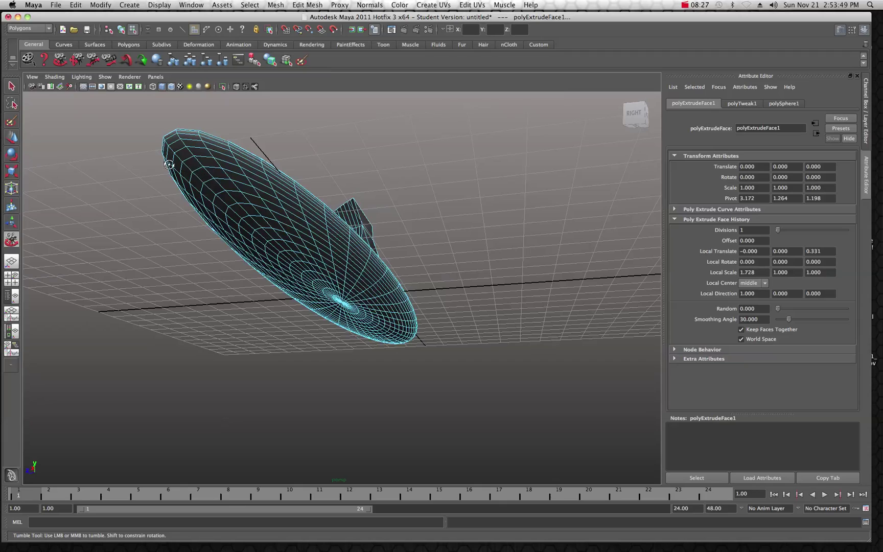
pyautogui.click(10, 87)
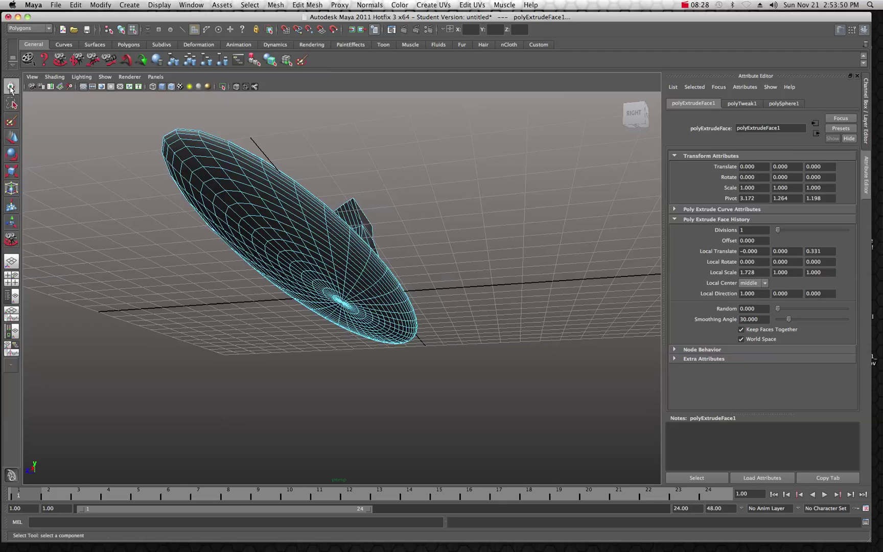
pyautogui.click(176, 147)
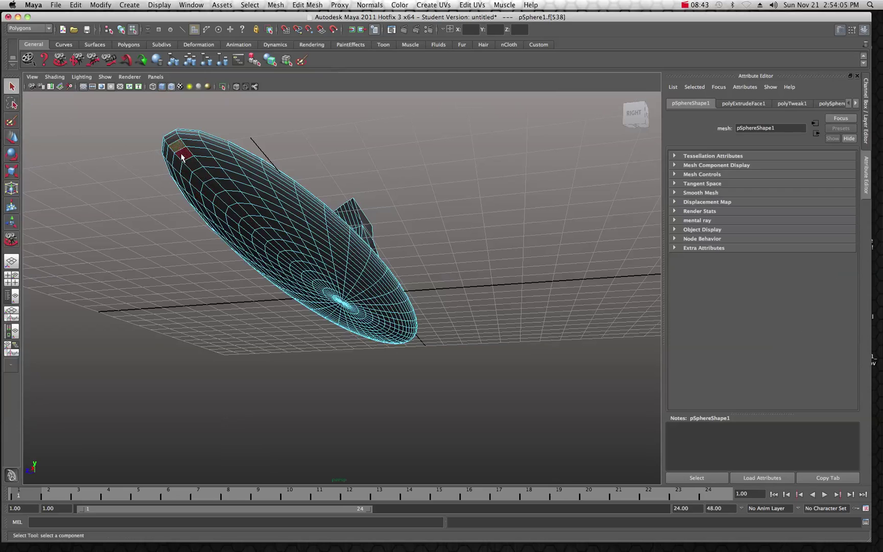
pyautogui.keyDown('shift'); pyautogui.click(182, 154); pyautogui.keyUp('shift')
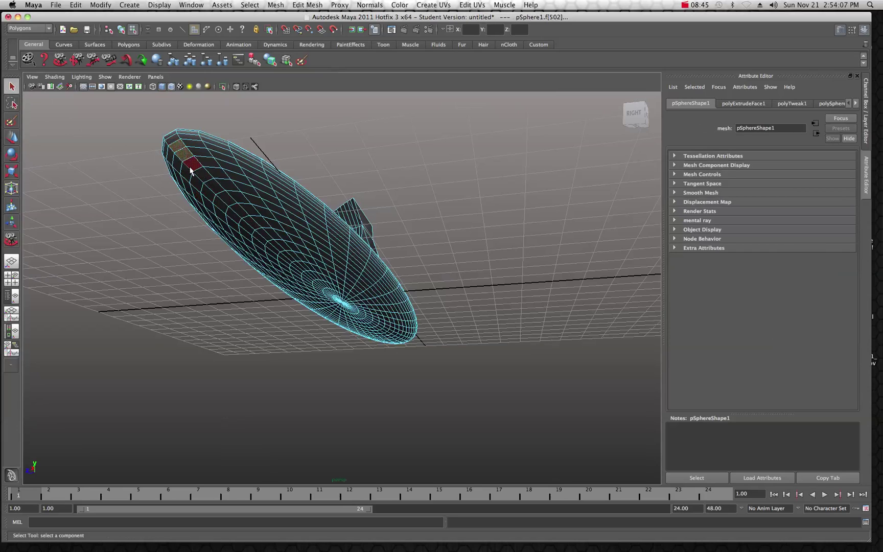
pyautogui.keyDown('shift'); pyautogui.click(190, 167); pyautogui.keyUp('shift')
pyautogui.keyDown('shift'); pyautogui.click(210, 186); pyautogui.keyUp('shift')
pyautogui.keyDown('shift'); pyautogui.click(228, 203); pyautogui.keyUp('shift')
pyautogui.keyDown('shift'); pyautogui.click(238, 210); pyautogui.keyUp('shift')
pyautogui.keyDown('shift'); pyautogui.click(248, 221); pyautogui.keyUp('shift')
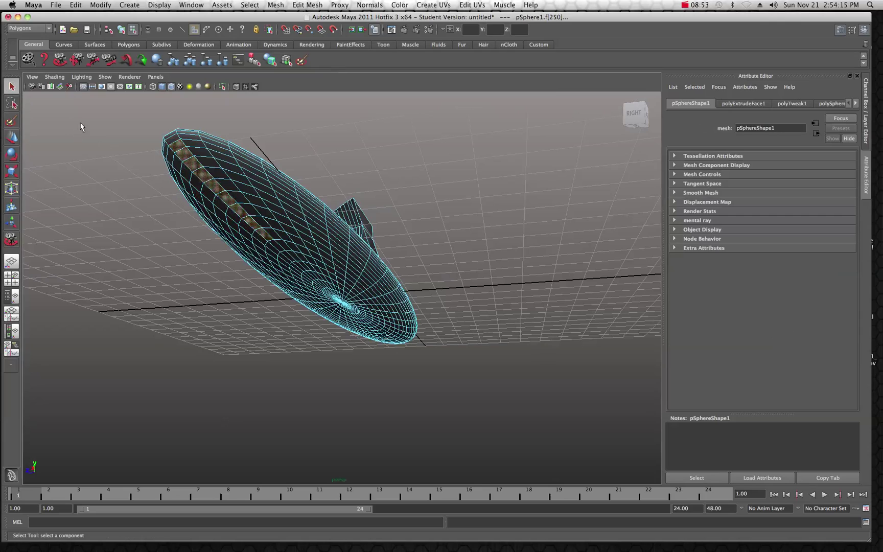
# - Pull the underside face strip down to about -1.170 in Y to form a keel and check its shape
pyautogui.click(12, 138)
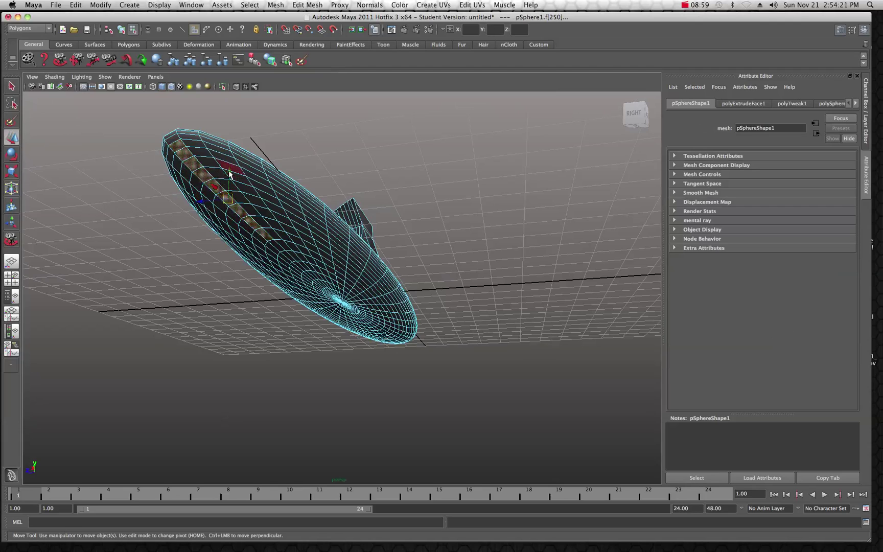
pyautogui.moveTo(228, 174); pyautogui.dragTo(220, 210)
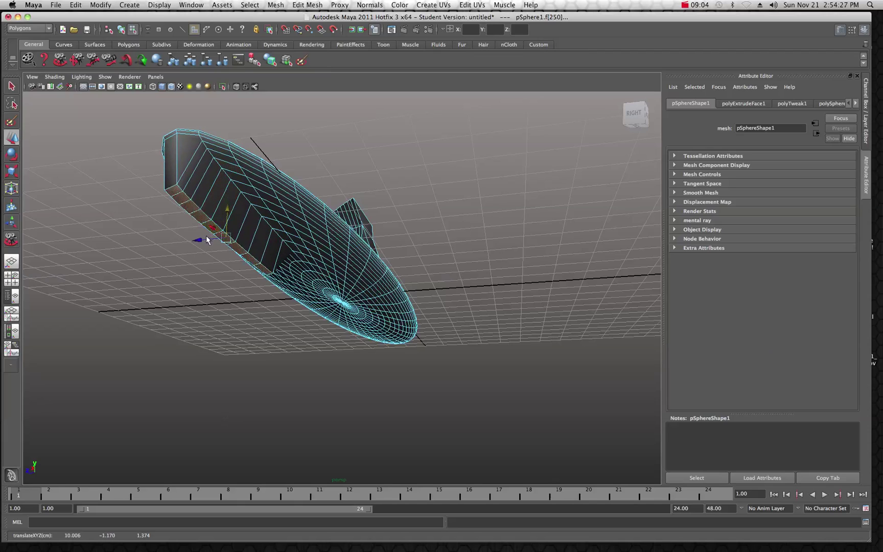
pyautogui.click(59, 62)
pyautogui.moveTo(246, 152); pyautogui.dragTo(383, 241)
pyautogui.scroll(3, 324, 189)
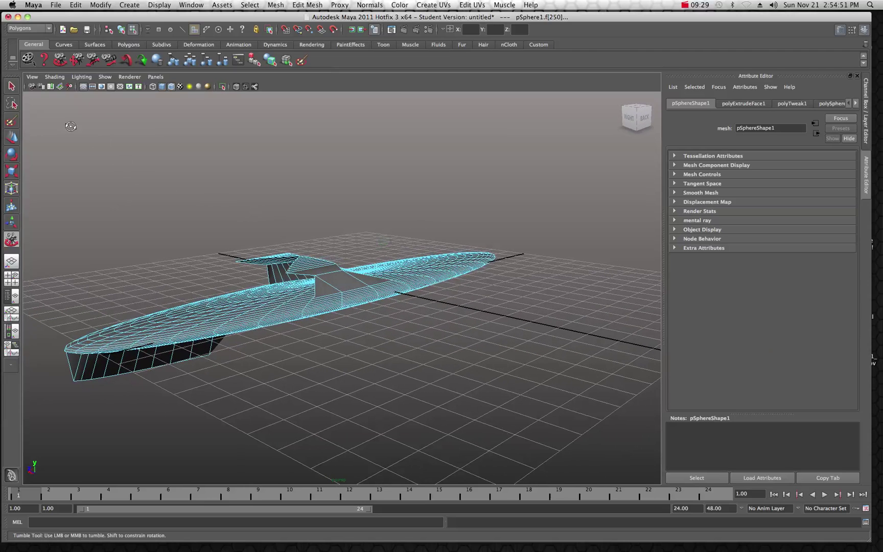
pyautogui.click(11, 88)
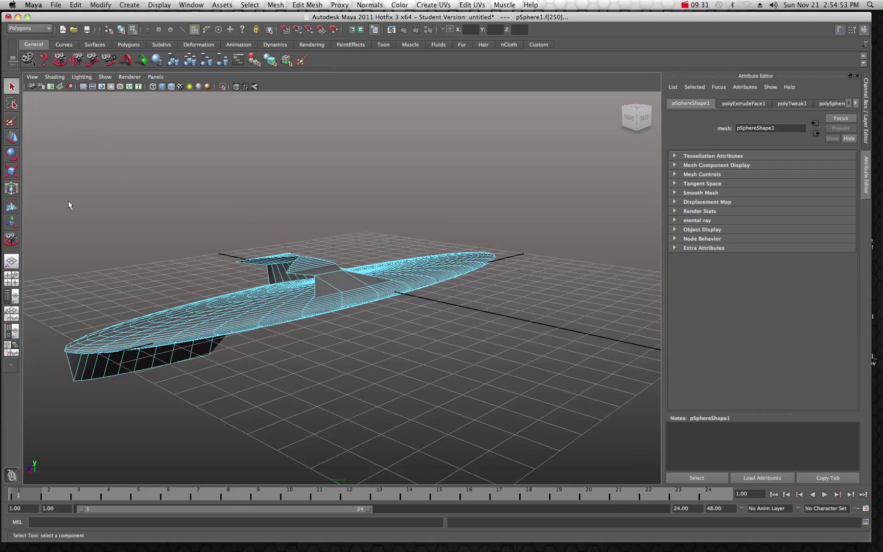
# - Return the mesh from face selection to object mode and check the superstructure and keel from several sides
pyautogui.rightClick(233, 308)
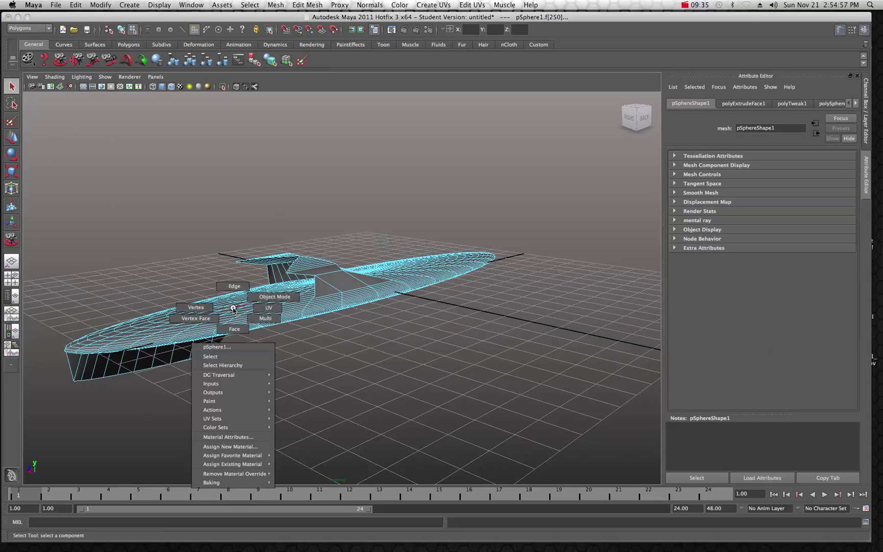
pyautogui.click(261, 296)
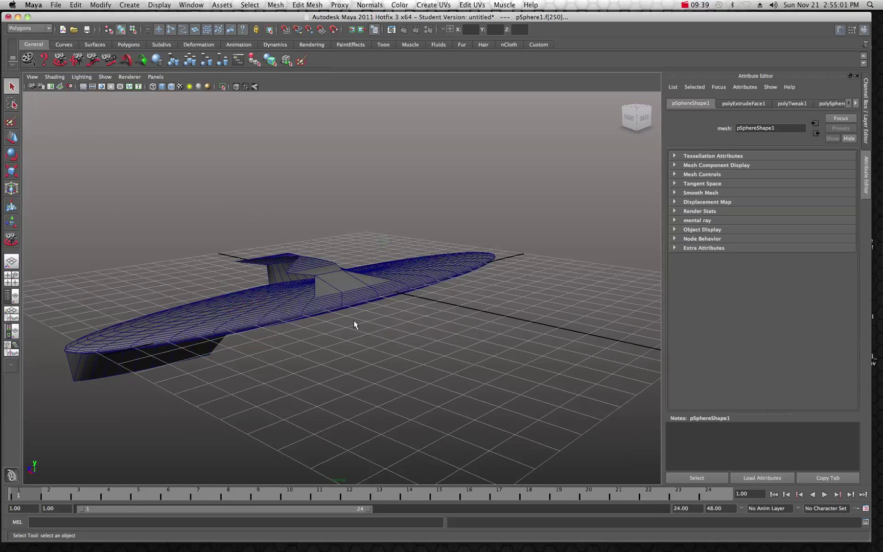
pyautogui.click(64, 60)
pyautogui.moveTo(431, 285); pyautogui.dragTo(428, 288)
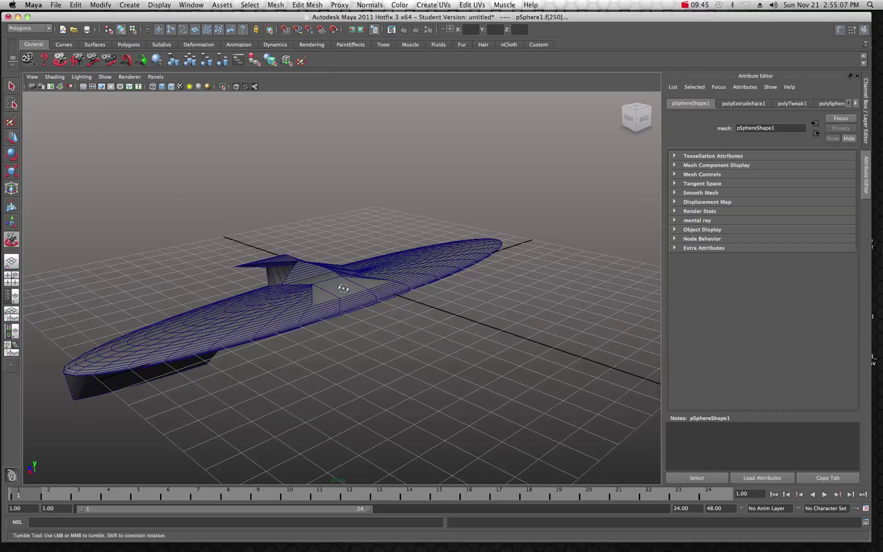
pyautogui.moveTo(344, 288); pyautogui.dragTo(381, 291)
pyautogui.moveTo(292, 278)
pyautogui.mouseDown()
pyautogui.moveTo(332, 279)
pyautogui.moveTo(326, 266)
pyautogui.moveTo(309, 266)
pyautogui.moveTo(354, 271)
pyautogui.moveTo(392, 260)
pyautogui.moveTo(303, 282)
pyautogui.mouseUp()
# - Display the body at smoothness 3 after comparing levels 1 and 2, and examine its rounded superstructure and keel
pyautogui.press('1')
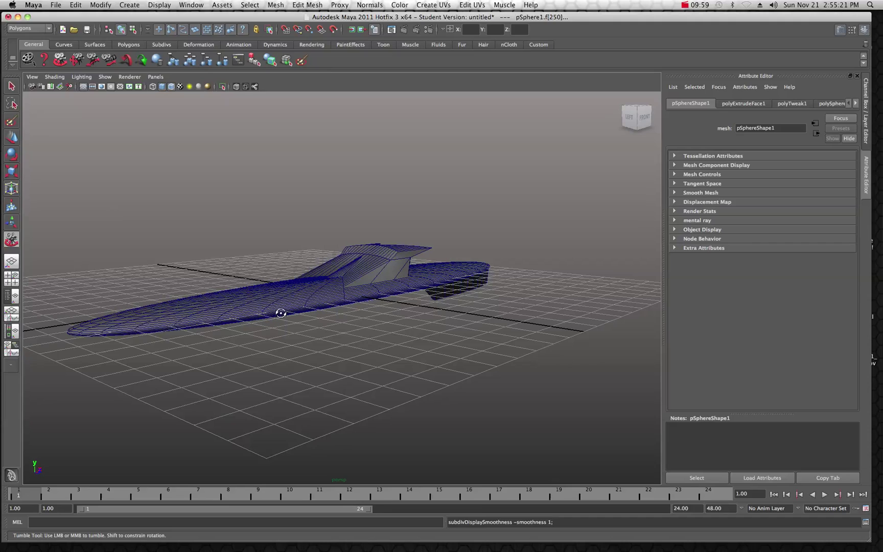
pyautogui.press('2')
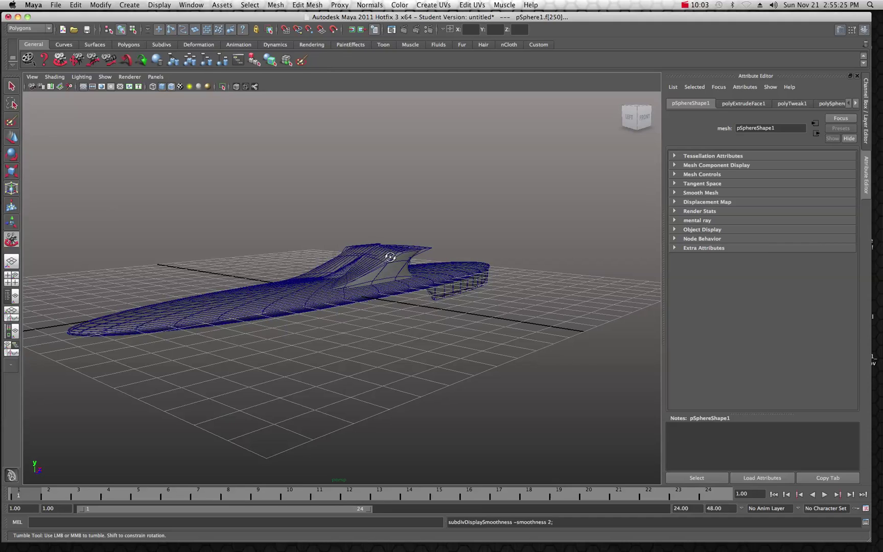
pyautogui.scroll(4, 389, 258)
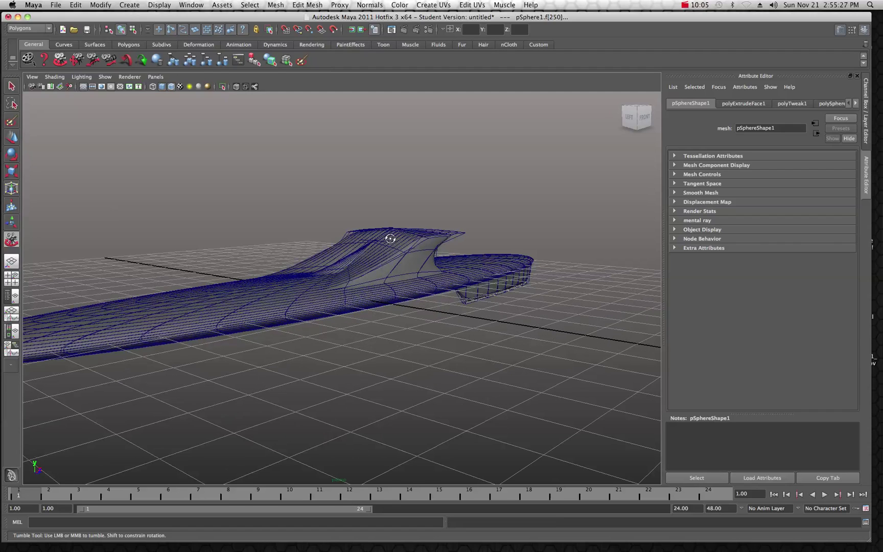
pyautogui.press('3')
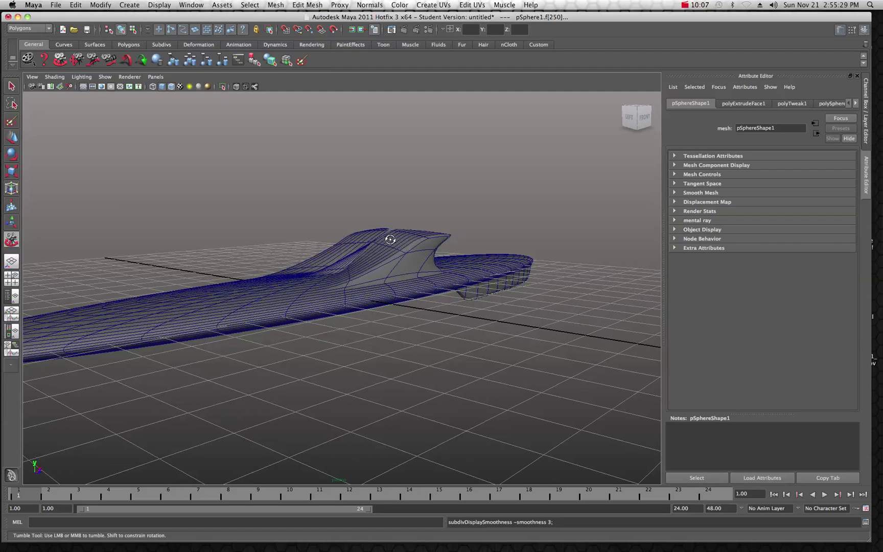
pyautogui.moveTo(364, 282); pyautogui.dragTo(205, 264)
pyautogui.moveTo(321, 274); pyautogui.dragTo(331, 273)
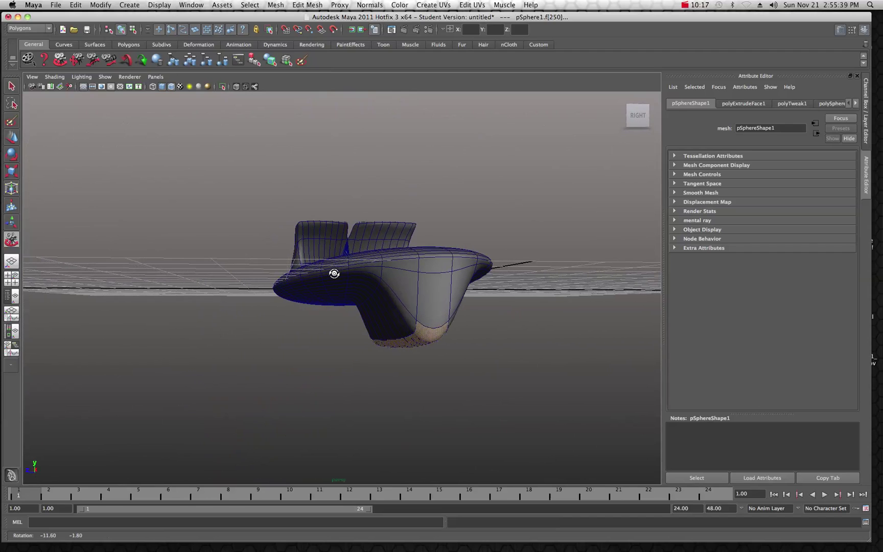
pyautogui.moveTo(311, 274); pyautogui.dragTo(351, 309)
pyautogui.scroll(-8, 424, 296)
pyautogui.scroll(5, 374, 298)
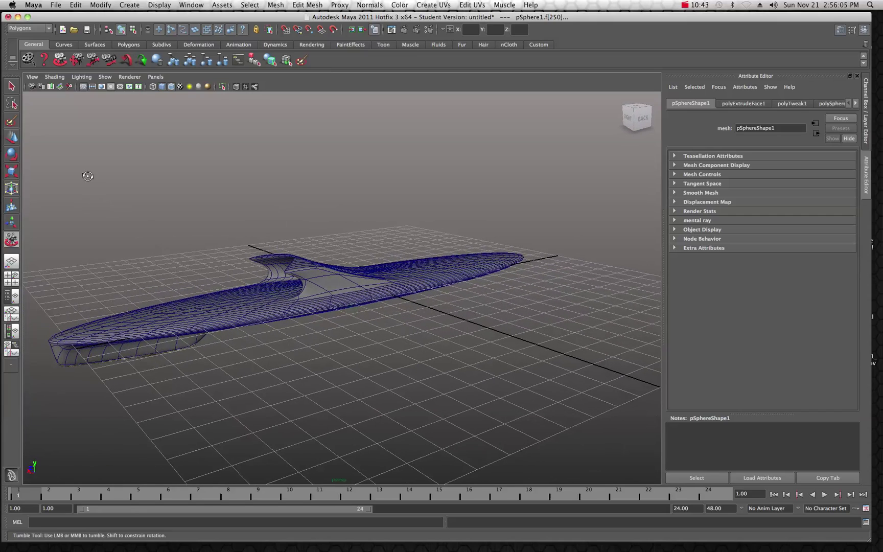
# - Select the smoothed vehicle body and switch it to face component selection
pyautogui.click(12, 86)
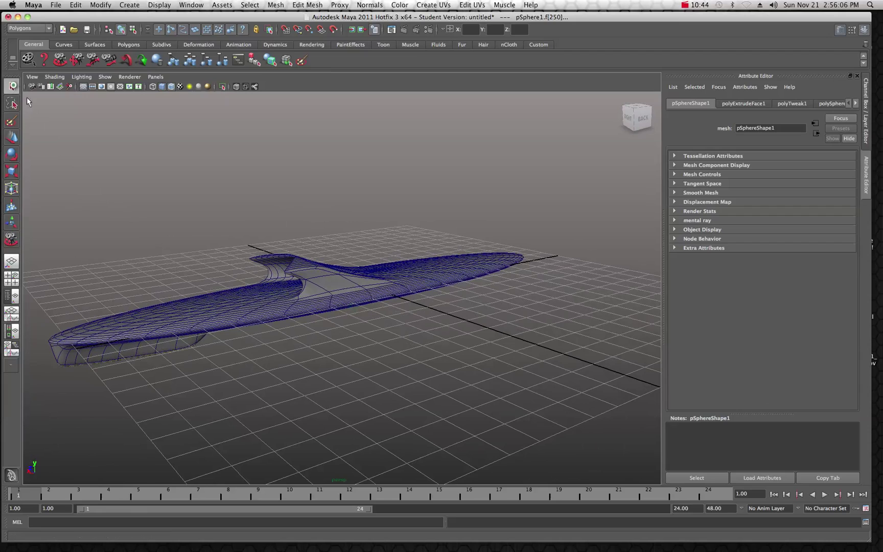
pyautogui.click(211, 308)
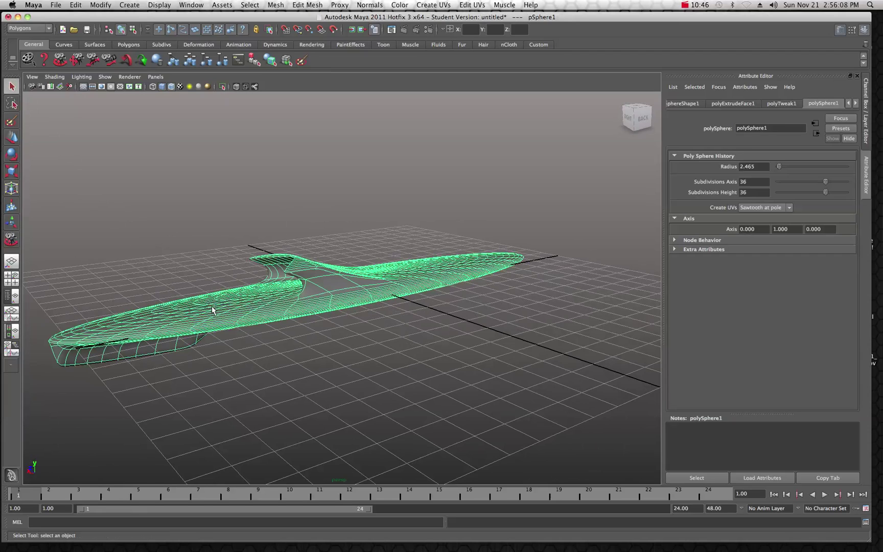
pyautogui.rightClick(276, 307)
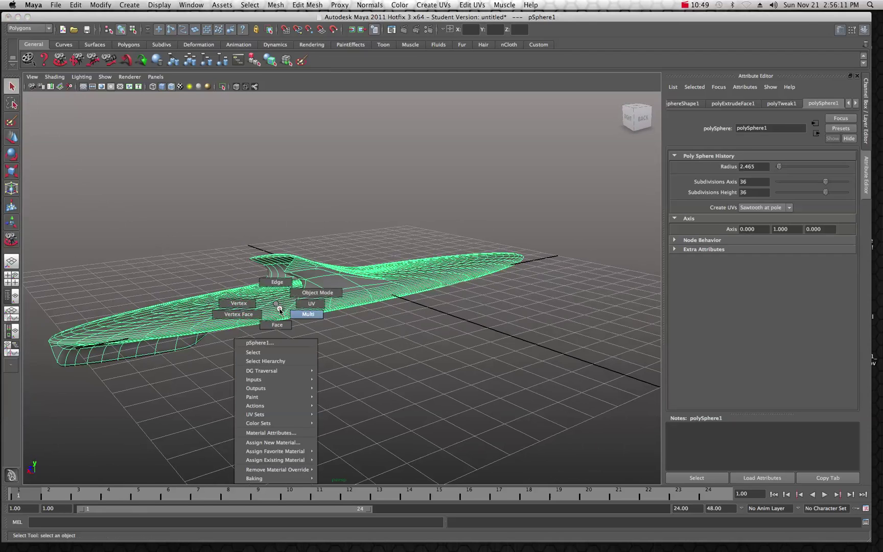
pyautogui.click(277, 325)
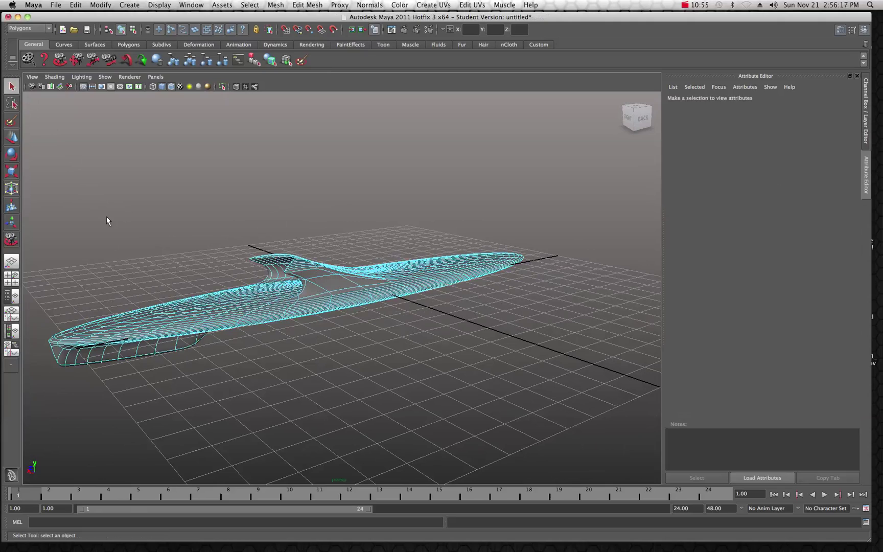
# - Select a curved, two-row band of faces across the body's upper surface near the tip above the keel
pyautogui.click(60, 61)
pyautogui.moveTo(122, 196); pyautogui.dragTo(147, 199)
pyautogui.scroll(2, 149, 246)
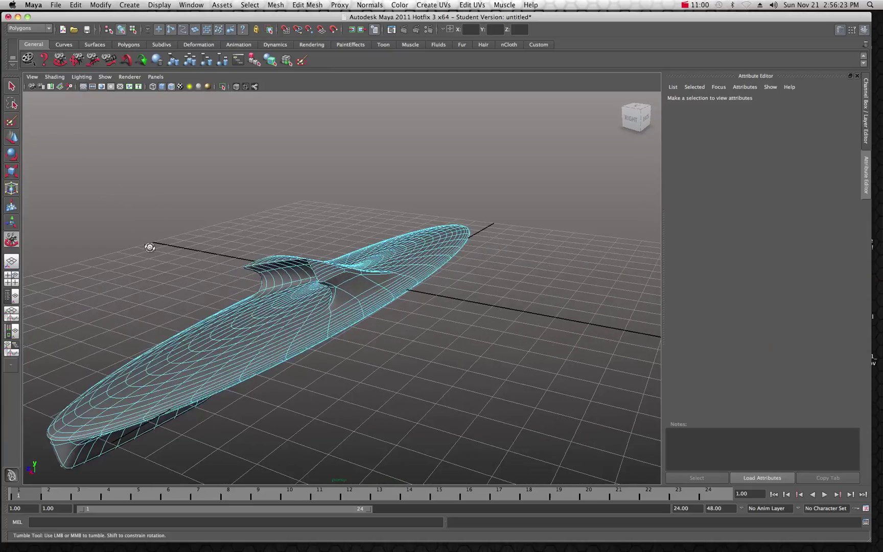
pyautogui.moveTo(149, 247); pyautogui.dragTo(182, 242)
pyautogui.click(10, 88)
pyautogui.click(10, 88)
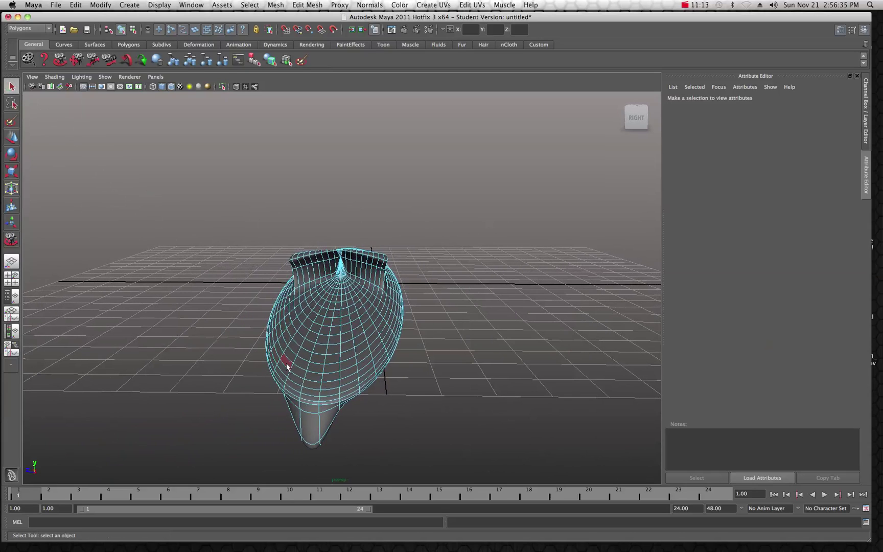
pyautogui.click(304, 361)
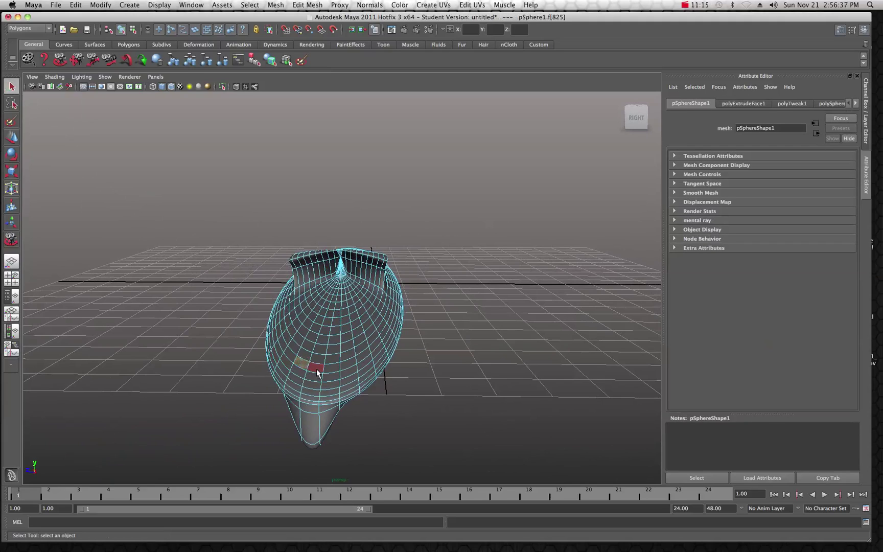
pyautogui.keyDown('shift'); pyautogui.click(317, 369); pyautogui.keyUp('shift')
pyautogui.keyDown('shift'); pyautogui.click(330, 369); pyautogui.keyUp('shift')
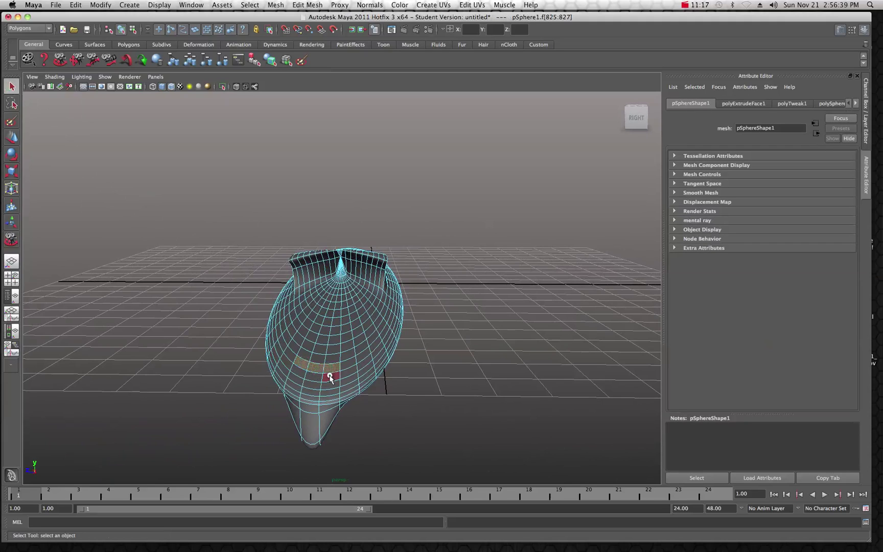
pyautogui.keyDown('shift'); pyautogui.click(330, 376); pyautogui.keyUp('shift')
pyautogui.keyDown('shift'); pyautogui.click(302, 375); pyautogui.keyUp('shift')
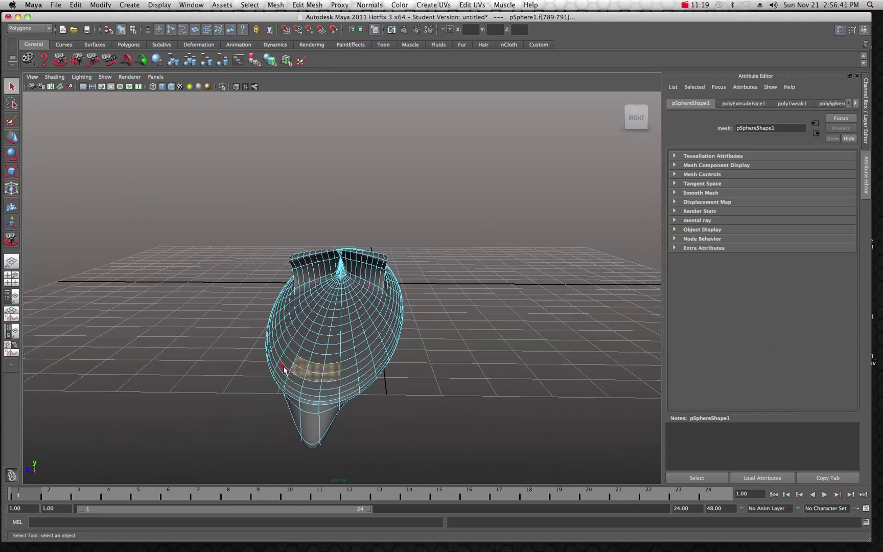
pyautogui.keyDown('shift'); pyautogui.click(285, 365); pyautogui.keyUp('shift')
pyautogui.keyDown('shift'); pyautogui.click(351, 374); pyautogui.keyUp('shift')
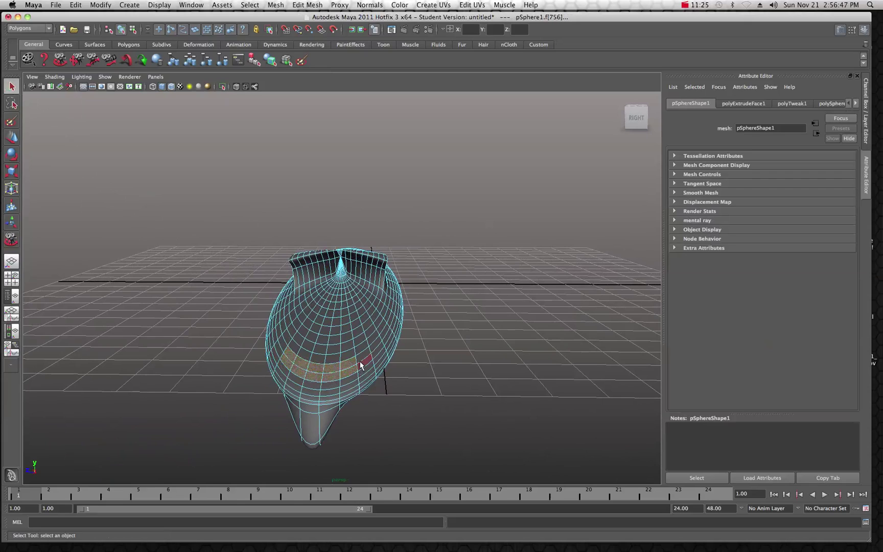
pyautogui.keyDown('shift'); pyautogui.click(363, 365); pyautogui.keyUp('shift')
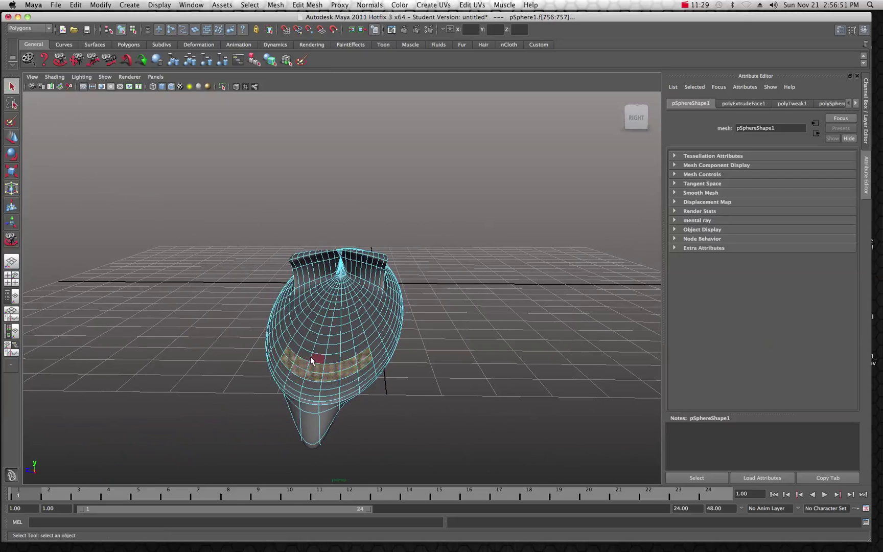
# - Raise the selected face band to about 0.894 in Y and pull it outward along positive X past the body's tip
pyautogui.click(61, 63)
pyautogui.moveTo(410, 223); pyautogui.dragTo(402, 242)
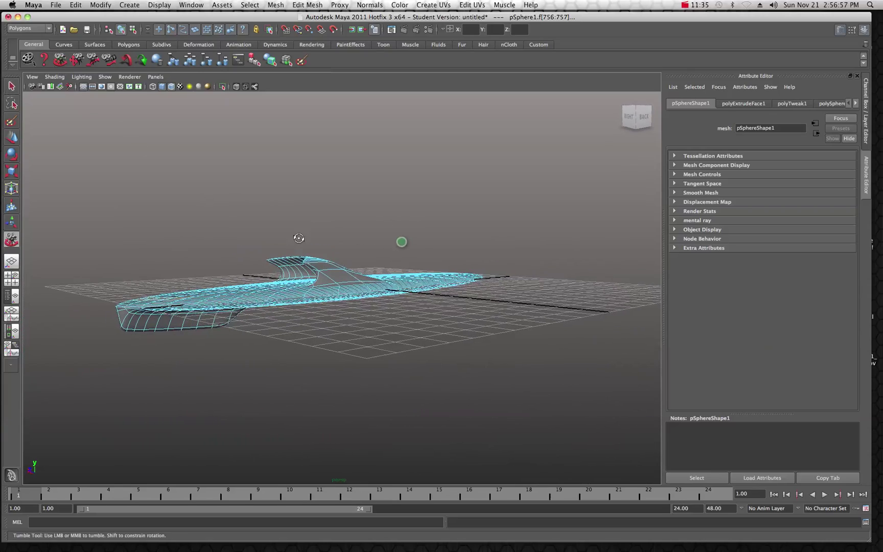
pyautogui.moveTo(298, 238); pyautogui.dragTo(240, 228)
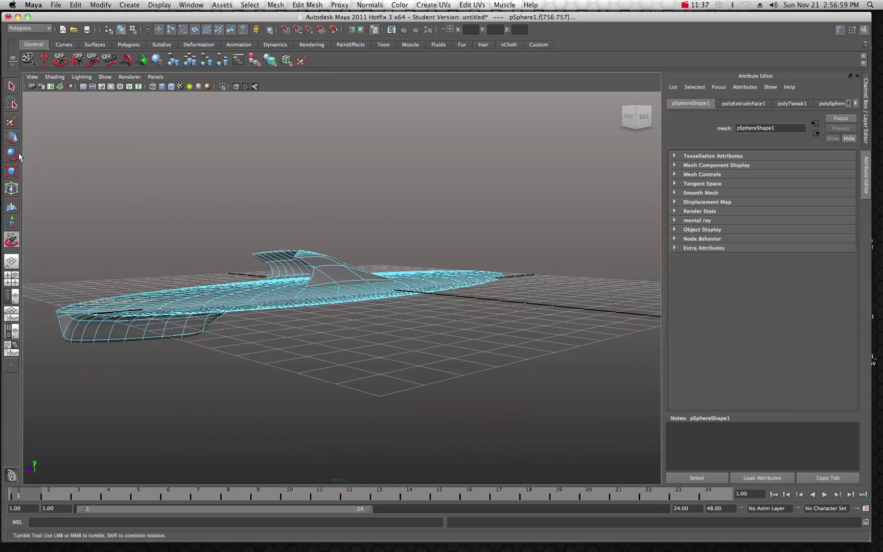
pyautogui.click(14, 137)
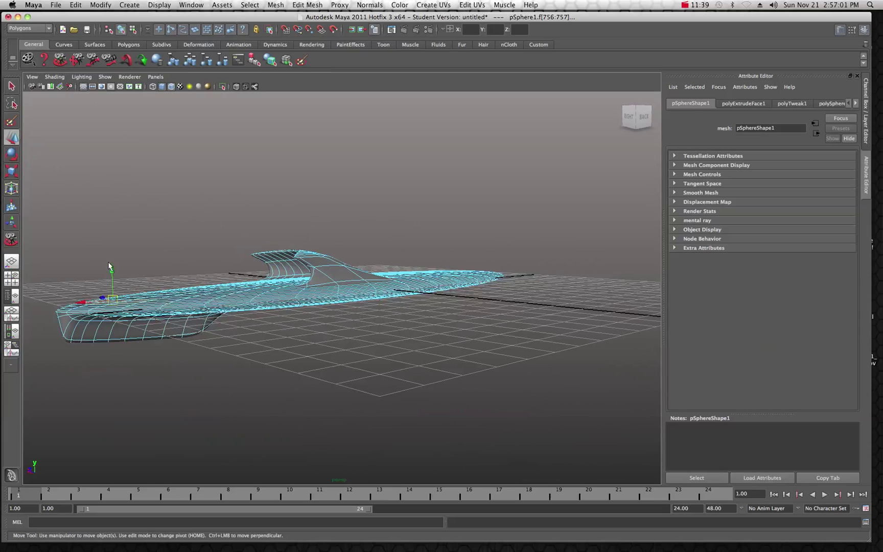
pyautogui.moveTo(111, 269); pyautogui.dragTo(110, 251)
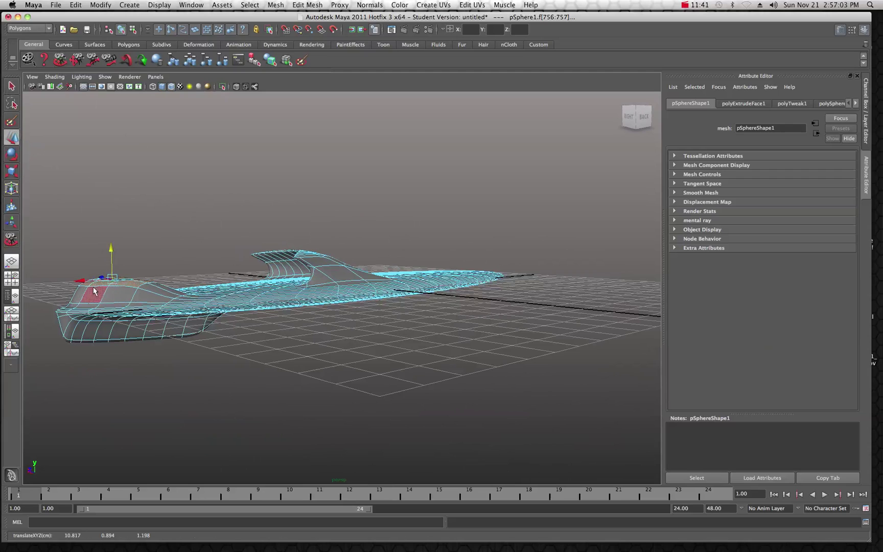
pyautogui.moveTo(82, 280); pyautogui.dragTo(39, 286)
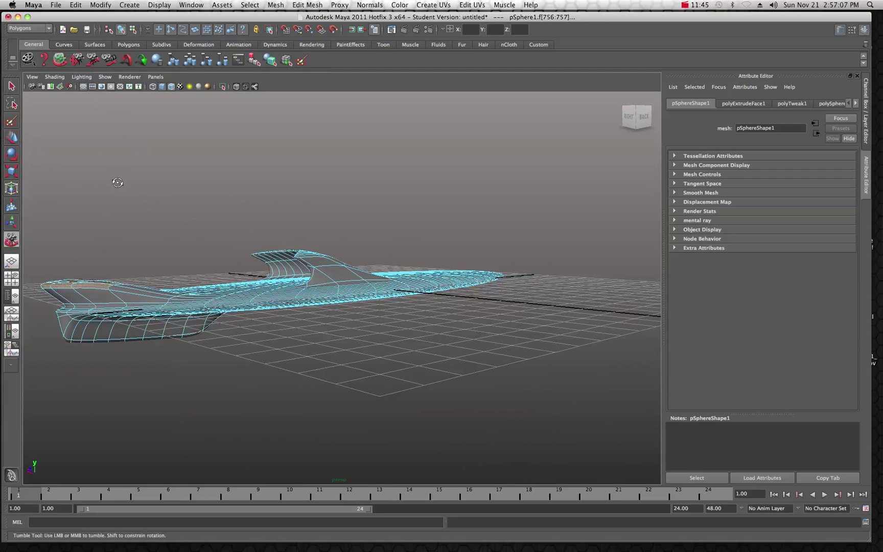
# - Clear the face selection, return the mesh to object mode and check the raised fin from several sides
pyautogui.keyDown('alt'); pyautogui.moveTo(118, 181); pyautogui.dragTo(249, 209); pyautogui.keyUp('alt')
pyautogui.click(10, 86)
pyautogui.click(145, 217)
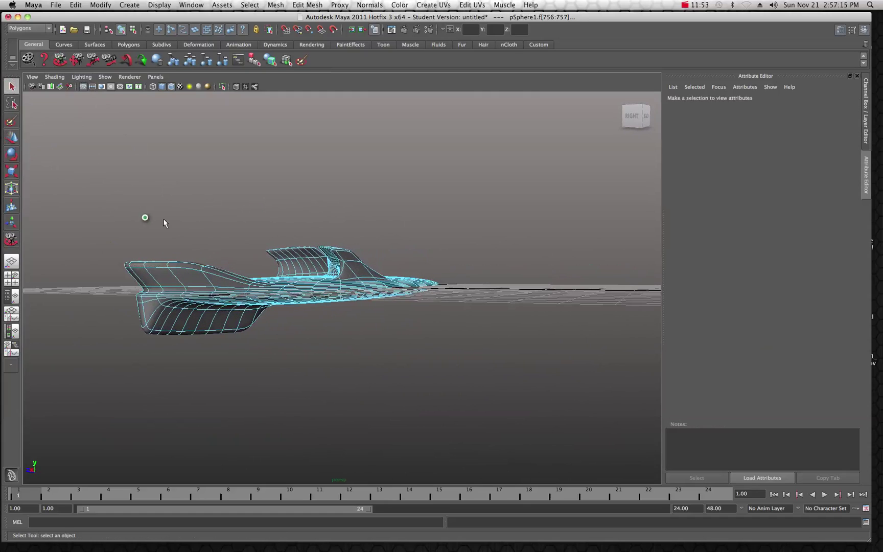
pyautogui.rightClick(305, 268)
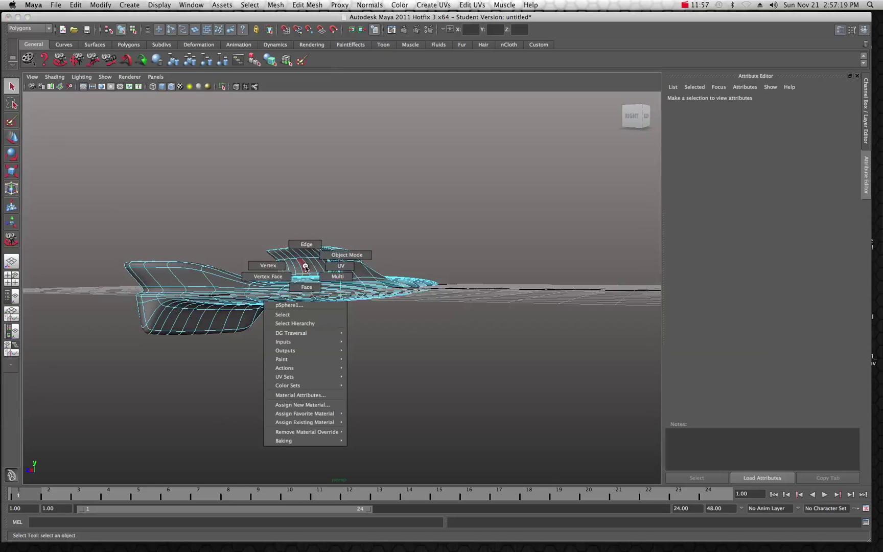
pyautogui.click(327, 264)
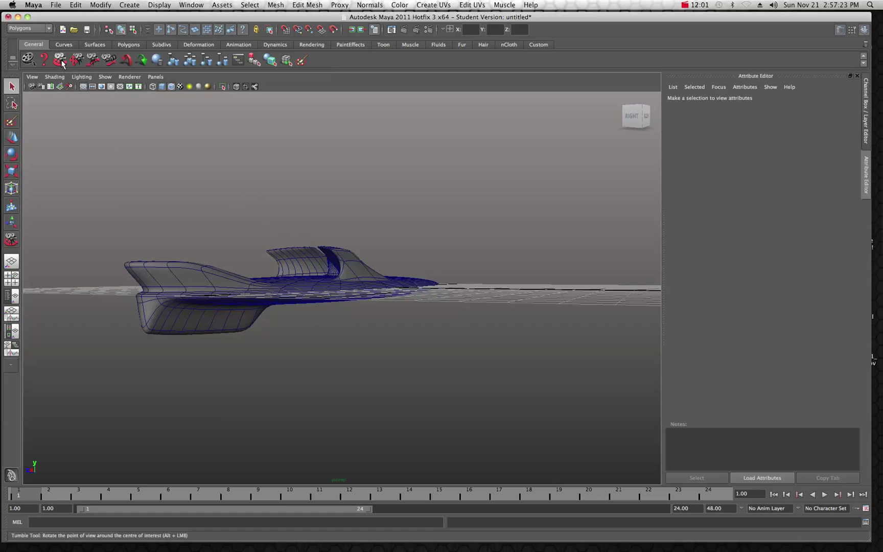
pyautogui.keyDown('alt'); pyautogui.moveTo(292, 213); pyautogui.dragTo(435, 265); pyautogui.keyUp('alt')
pyautogui.keyDown('alt'); pyautogui.moveTo(332, 285); pyautogui.dragTo(359, 290); pyautogui.keyUp('alt')
pyautogui.keyDown('alt'); pyautogui.moveTo(290, 282); pyautogui.dragTo(338, 280); pyautogui.keyUp('alt')
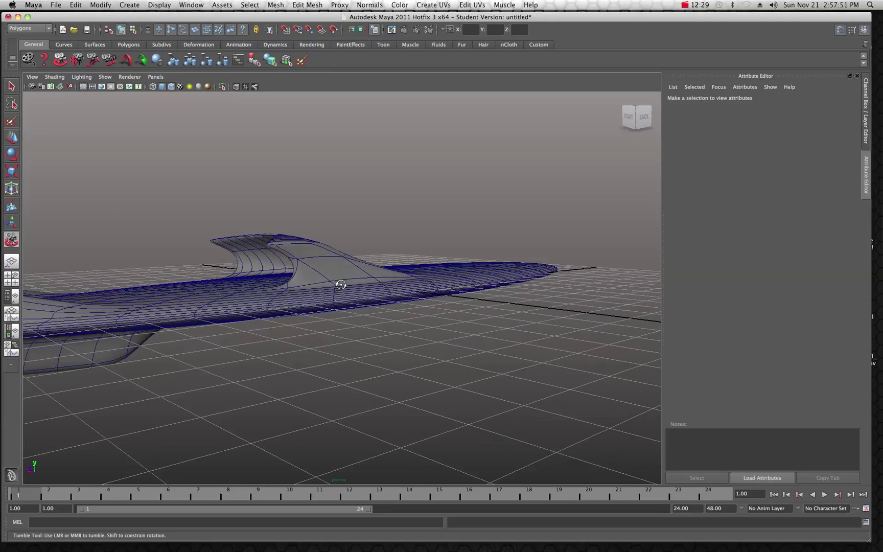
# - Switch the mesh to vertex selection and select the pole vertex at the centre of the body's underside
pyautogui.rightClick(303, 286)
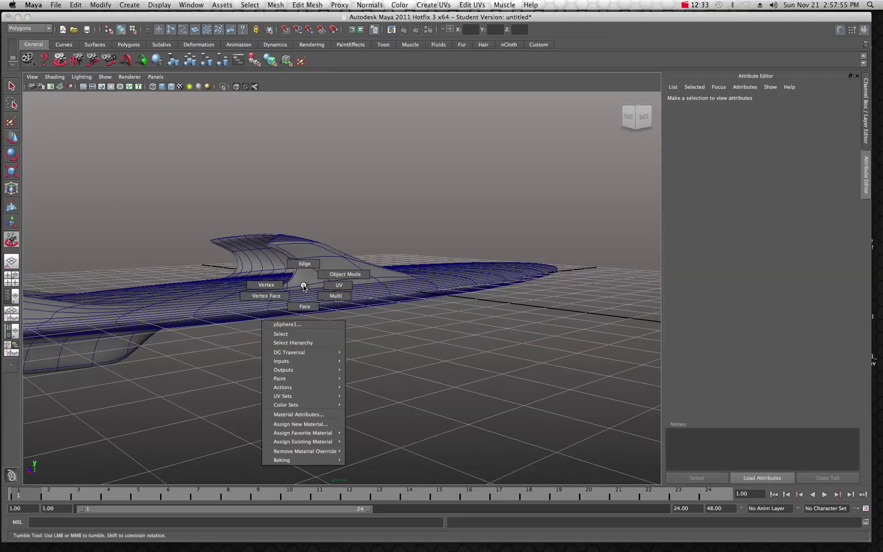
pyautogui.click(276, 286)
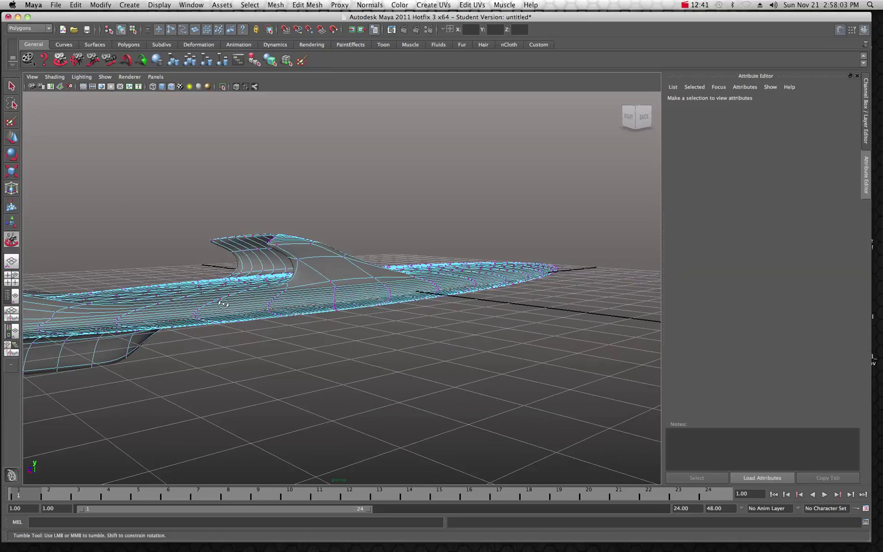
pyautogui.moveTo(257, 305); pyautogui.dragTo(295, 265)
pyautogui.scroll(5, 364, 314)
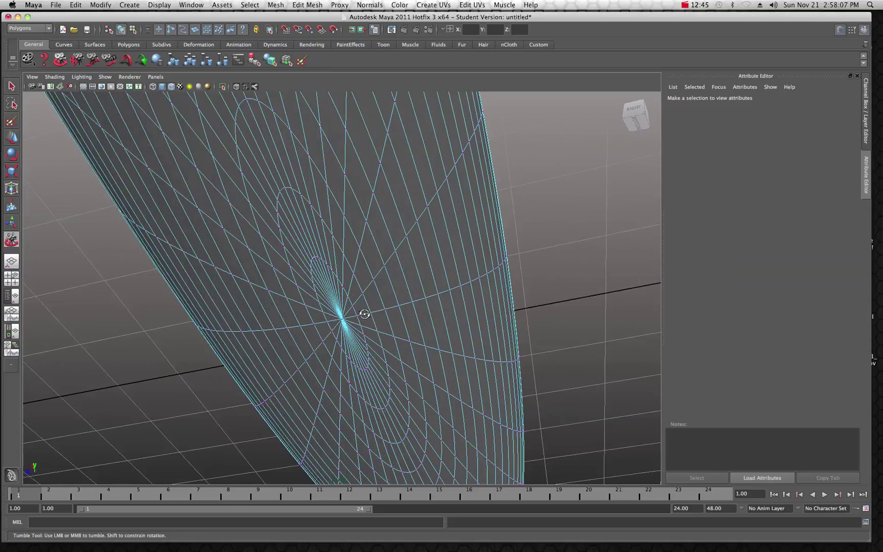
pyautogui.moveTo(364, 327); pyautogui.dragTo(307, 319)
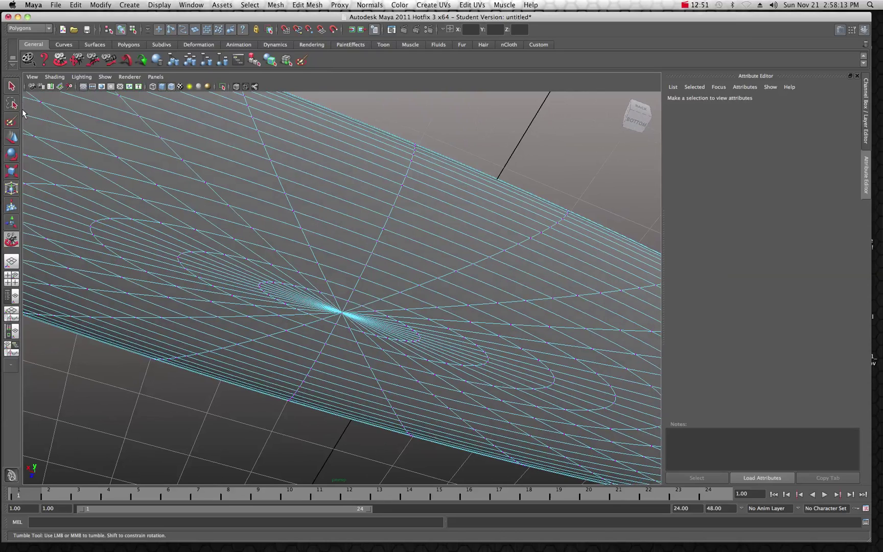
pyautogui.click(11, 86)
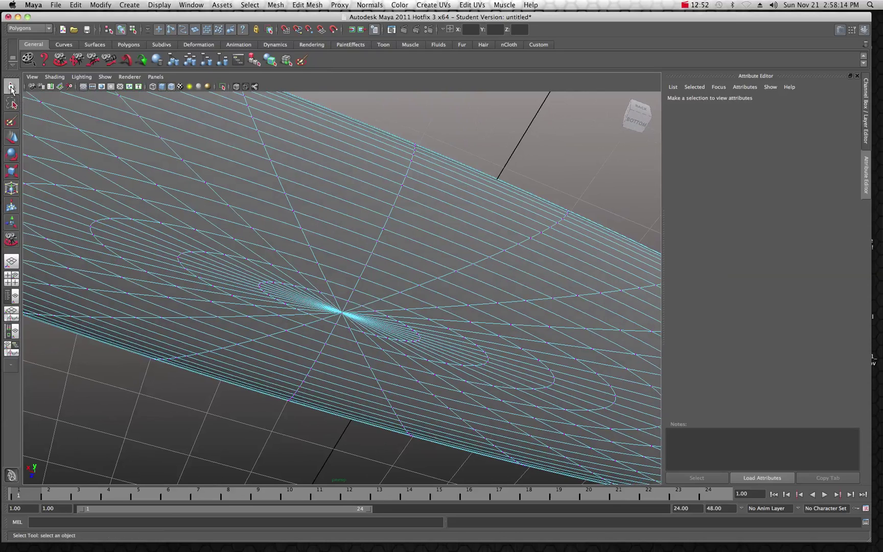
pyautogui.click(342, 313)
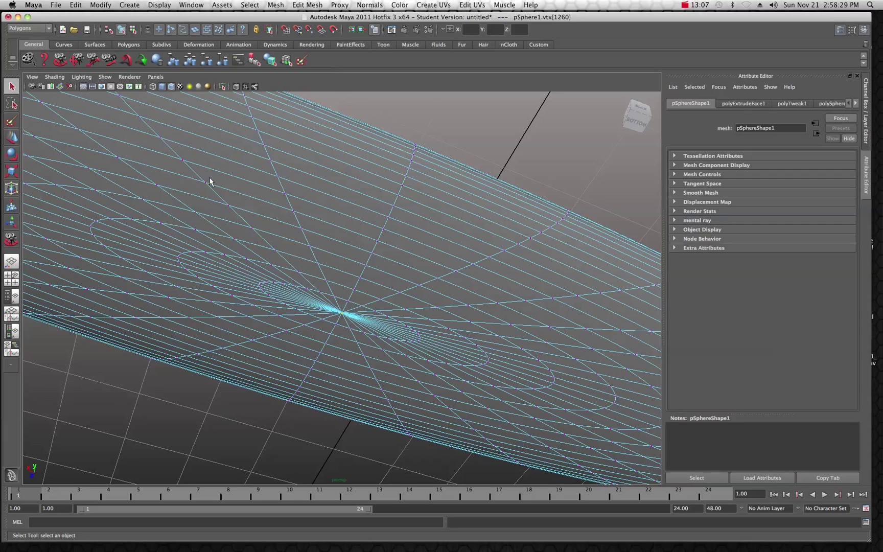
# - Move the selected underside pole vertex down to about -1.558 in Y and along X to about 2.164, forming a swept-back pointed keel
pyautogui.click(60, 60)
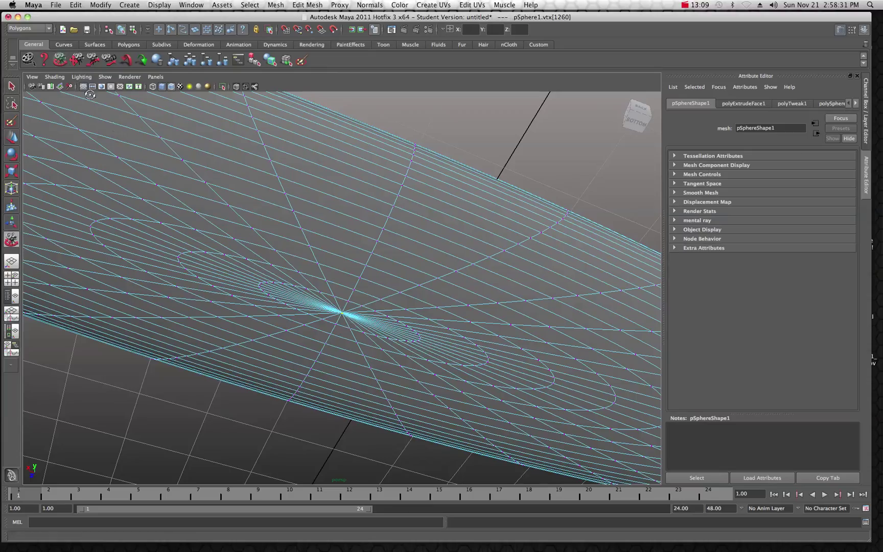
pyautogui.moveTo(350, 222); pyautogui.dragTo(441, 260)
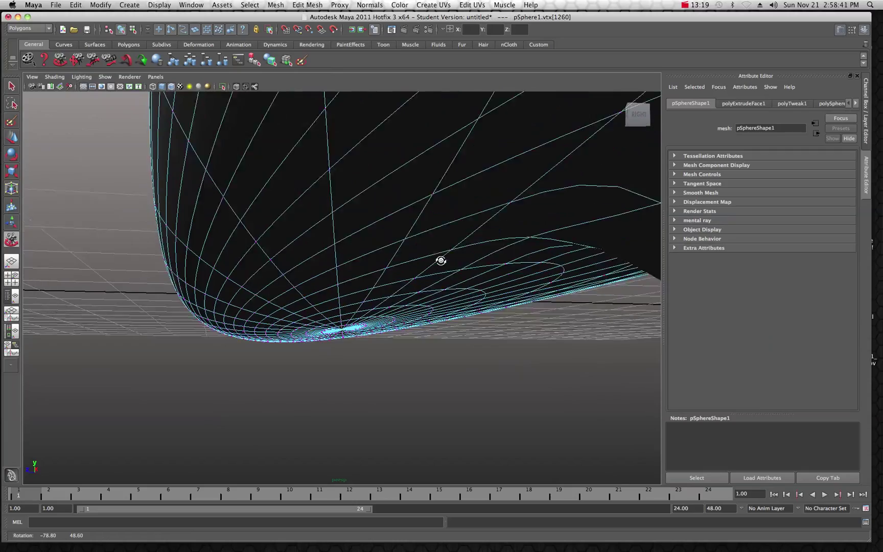
pyautogui.keyDown('alt'); pyautogui.moveTo(439, 261); pyautogui.dragTo(495, 258); pyautogui.keyUp('alt')
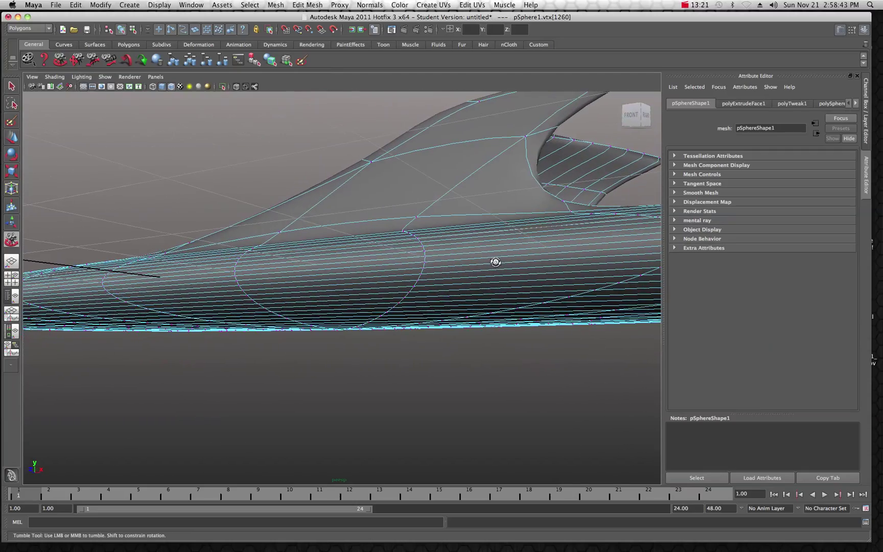
pyautogui.click(12, 137)
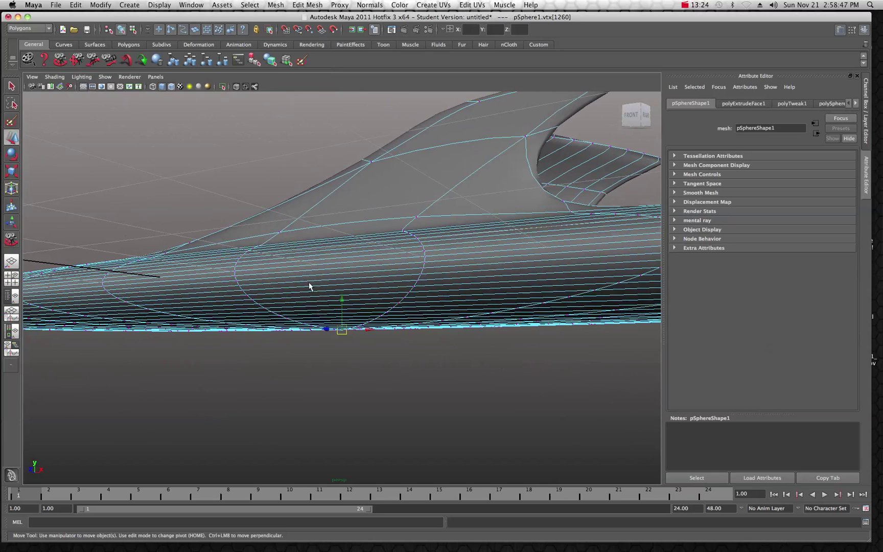
pyautogui.moveTo(342, 302); pyautogui.dragTo(358, 382)
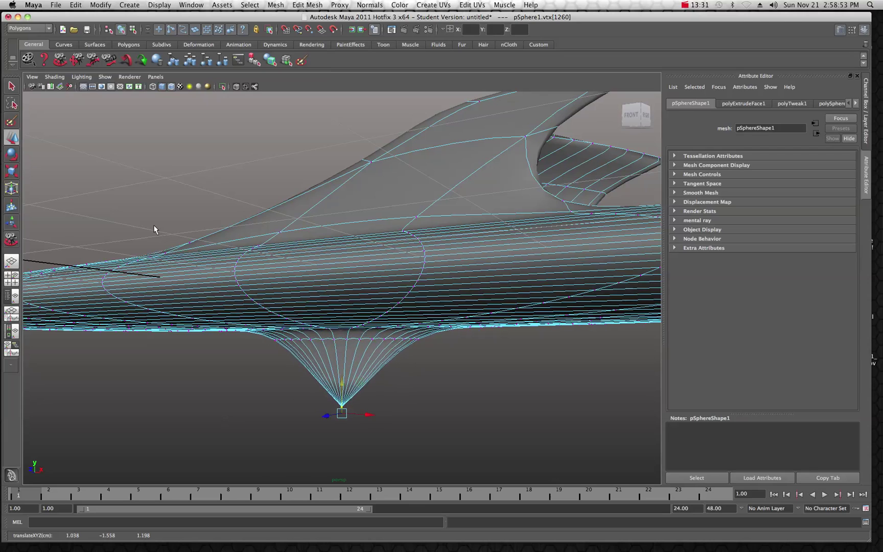
pyautogui.moveTo(368, 417); pyautogui.dragTo(458, 418)
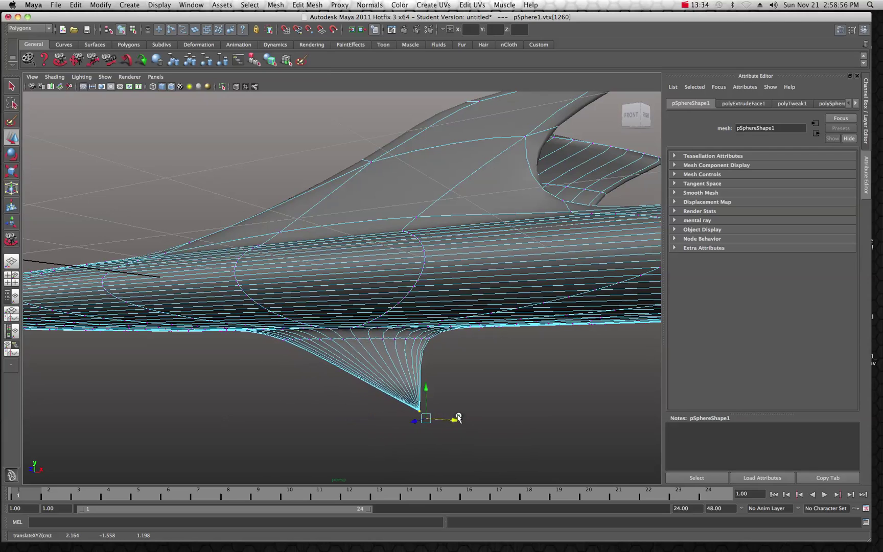
# - Return the mesh to object mode and clear the selection
pyautogui.click(61, 59)
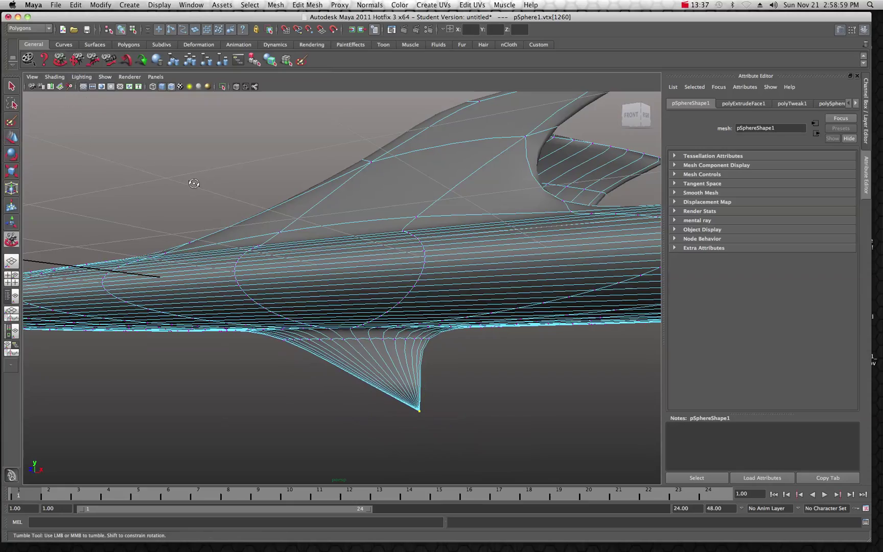
pyautogui.moveTo(194, 184); pyautogui.dragTo(414, 183)
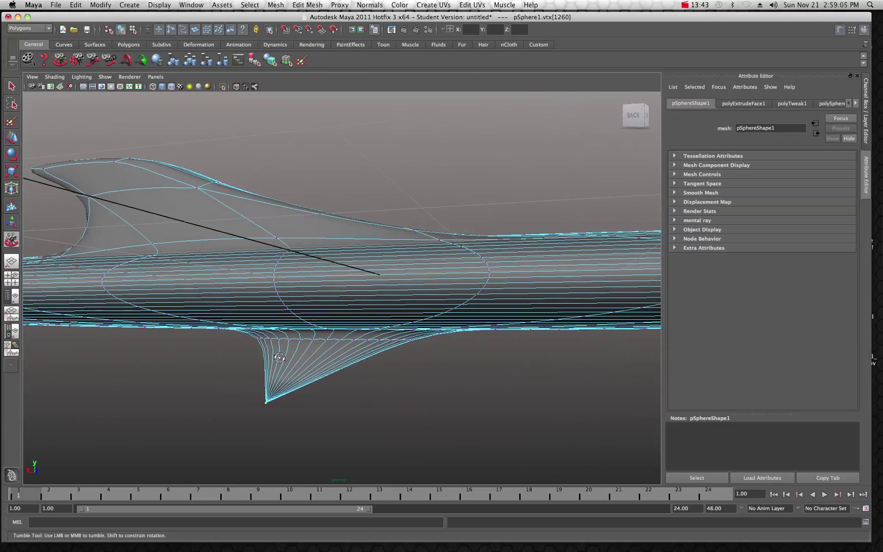
pyautogui.moveTo(304, 309); pyautogui.dragTo(325, 307)
pyautogui.scroll(-5, 325, 307)
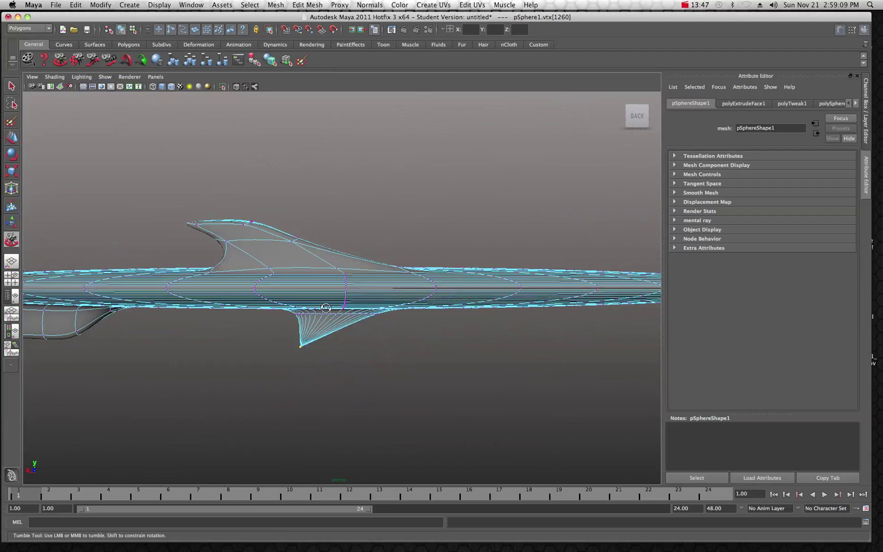
pyautogui.scroll(-4, 325, 308)
pyautogui.moveTo(329, 302); pyautogui.dragTo(313, 304)
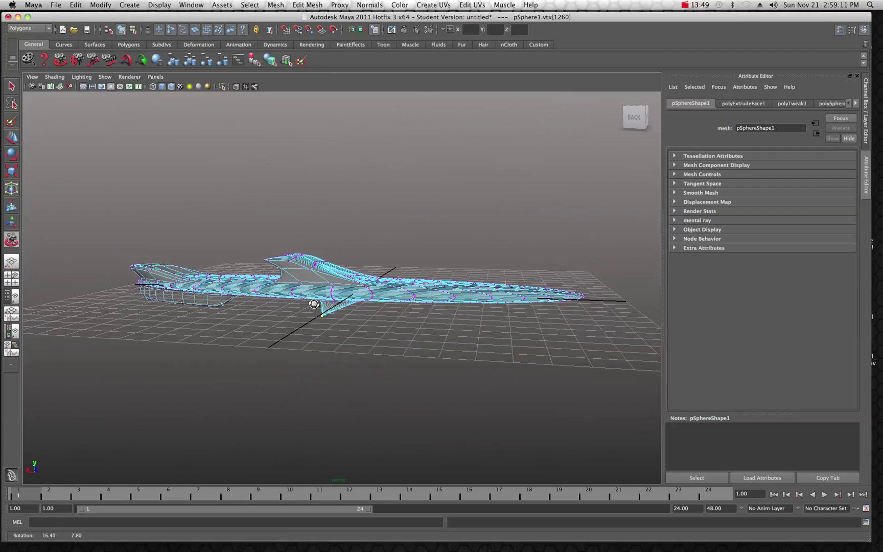
pyautogui.rightClick(389, 288)
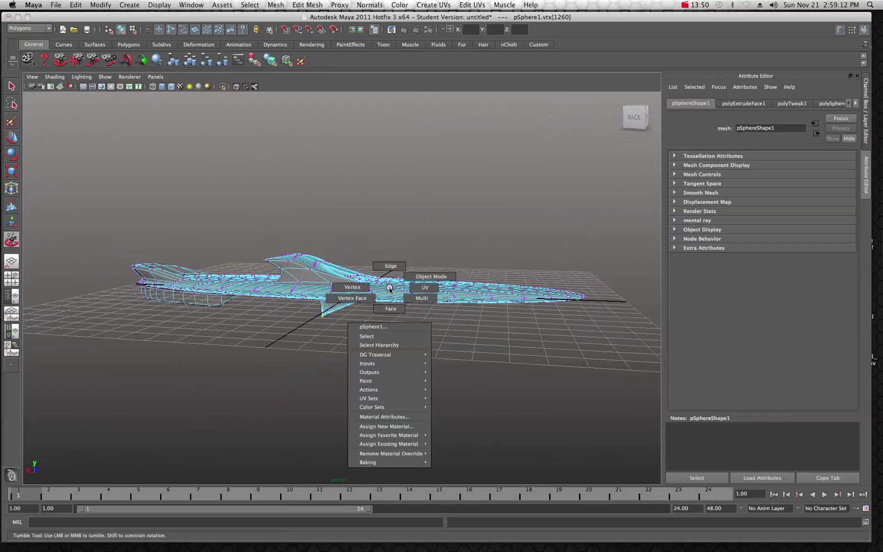
pyautogui.click(426, 278)
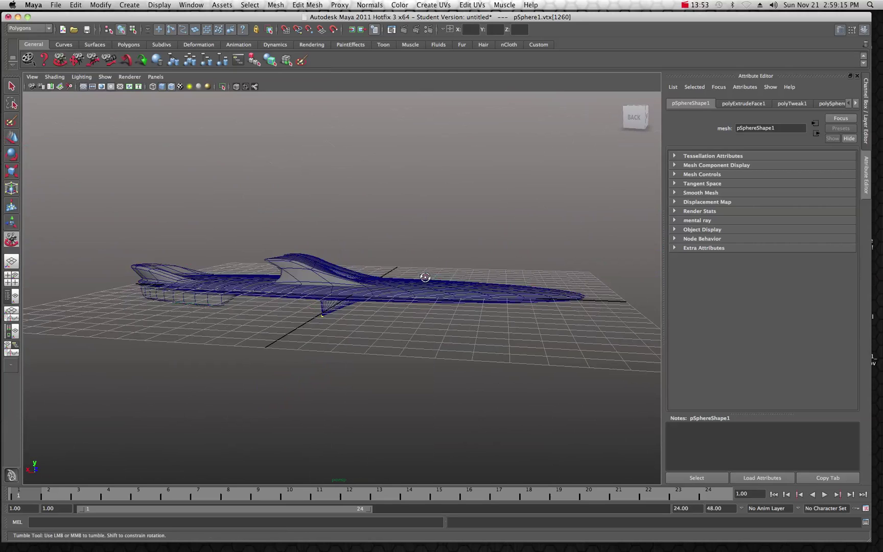
pyautogui.moveTo(416, 270); pyautogui.dragTo(389, 247)
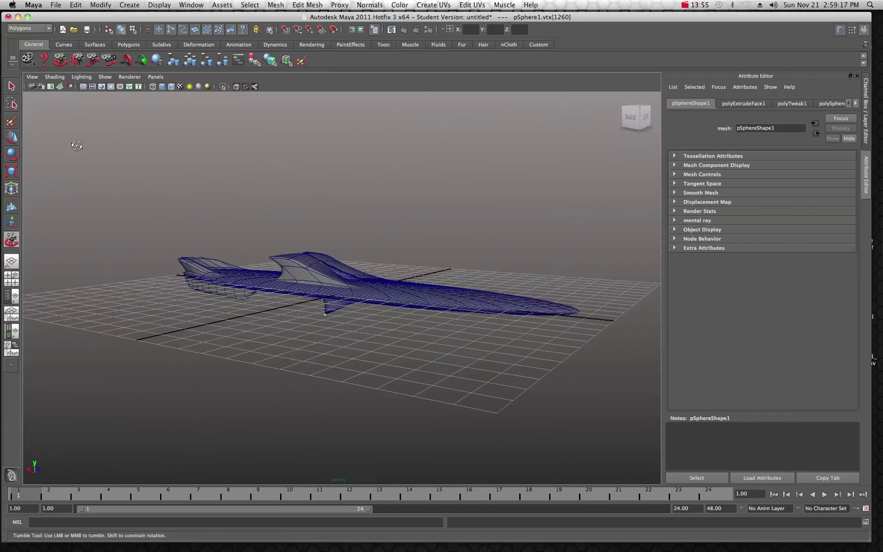
pyautogui.click(12, 87)
pyautogui.click(93, 174)
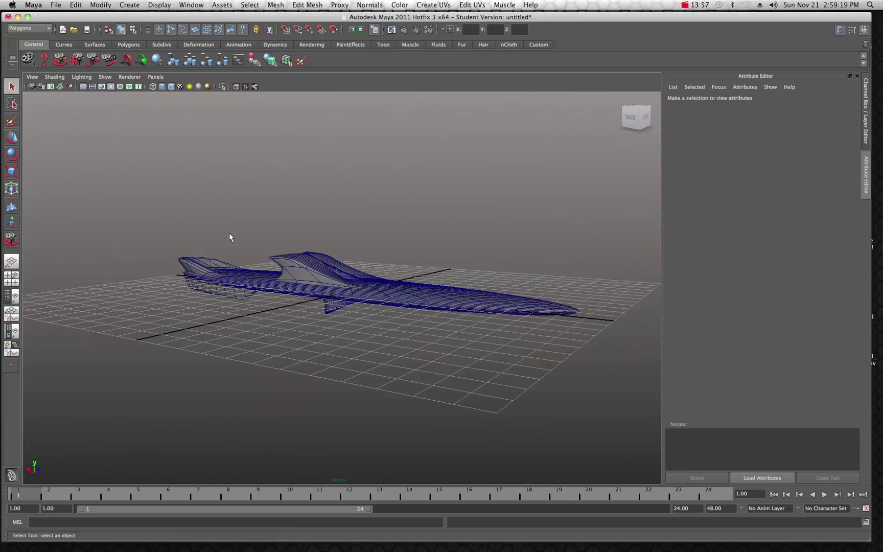
# - Hide the grid in the perspective view
pyautogui.scroll(3, 316, 307)
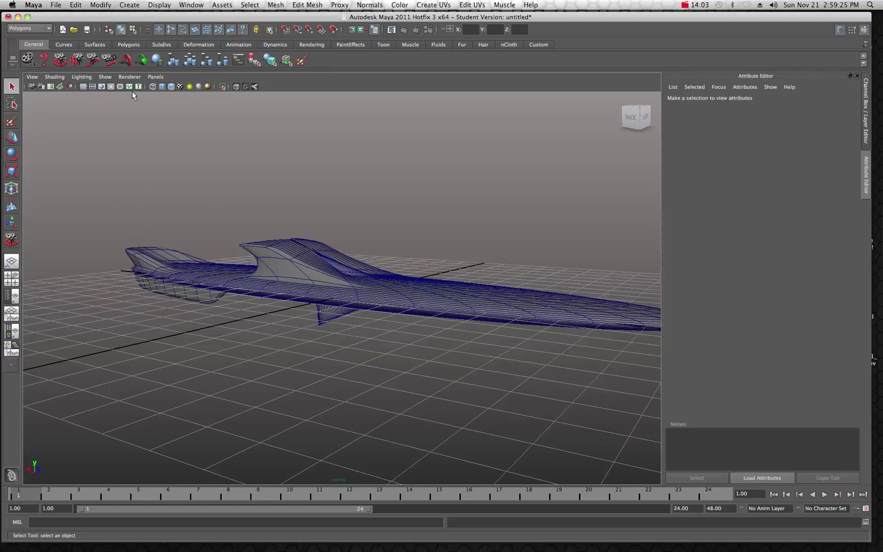
pyautogui.click(104, 77)
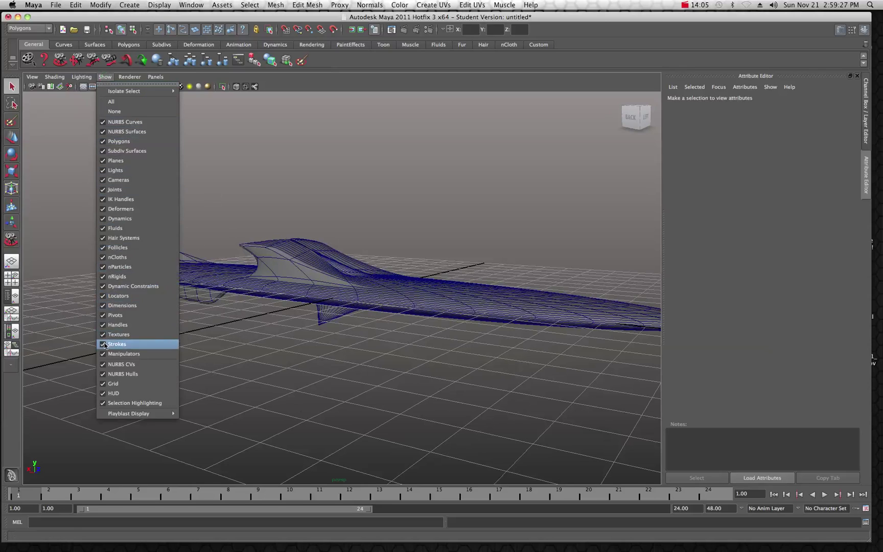
pyautogui.click(104, 383)
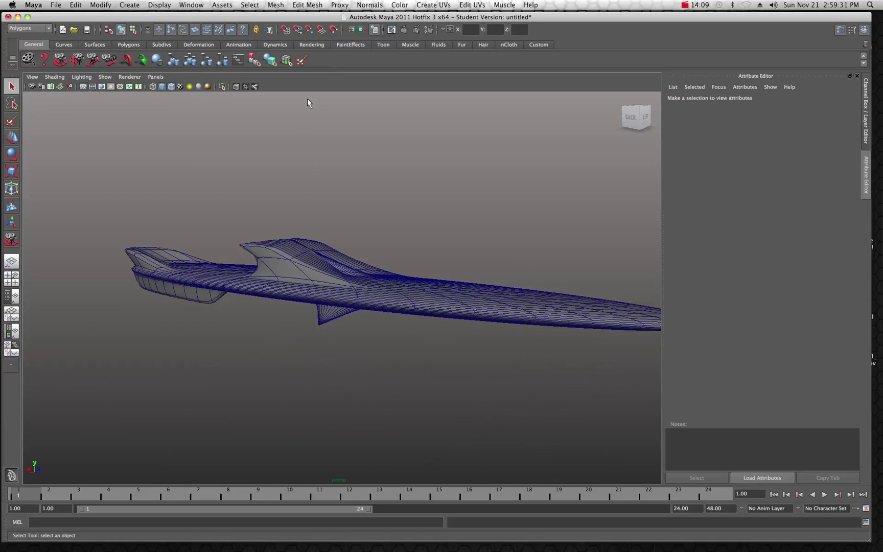
# - Examine the vehicle's superstructure, tail fin and keels from several sides and close up
pyautogui.click(60, 62)
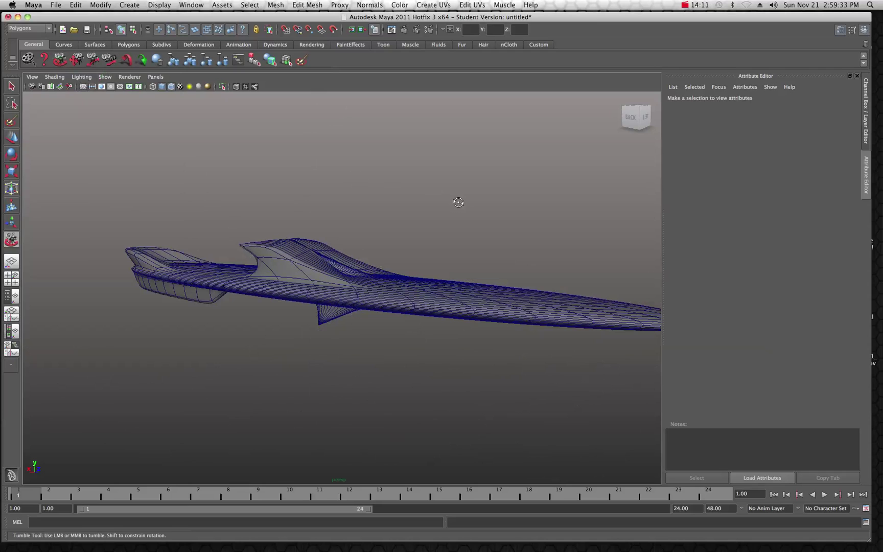
pyautogui.moveTo(479, 250); pyautogui.dragTo(304, 243)
pyautogui.moveTo(433, 267); pyautogui.dragTo(386, 271)
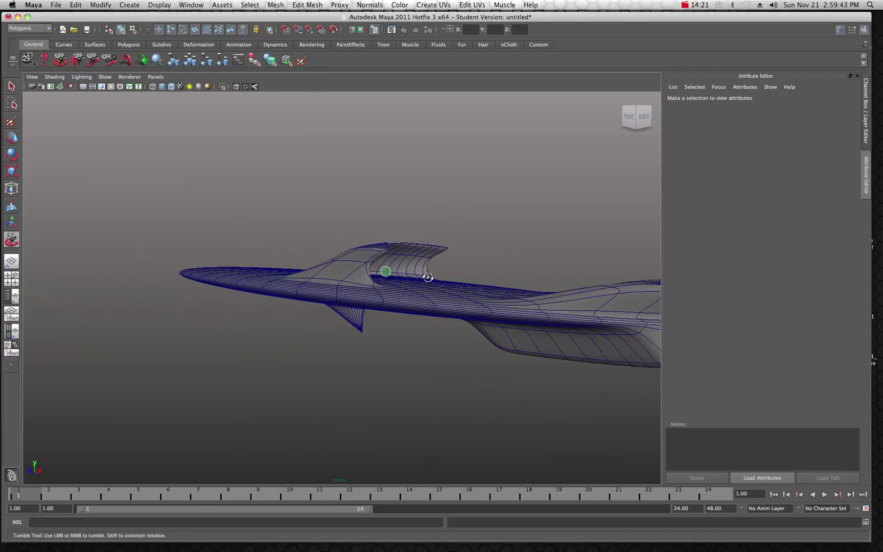
pyautogui.moveTo(459, 280); pyautogui.dragTo(376, 287)
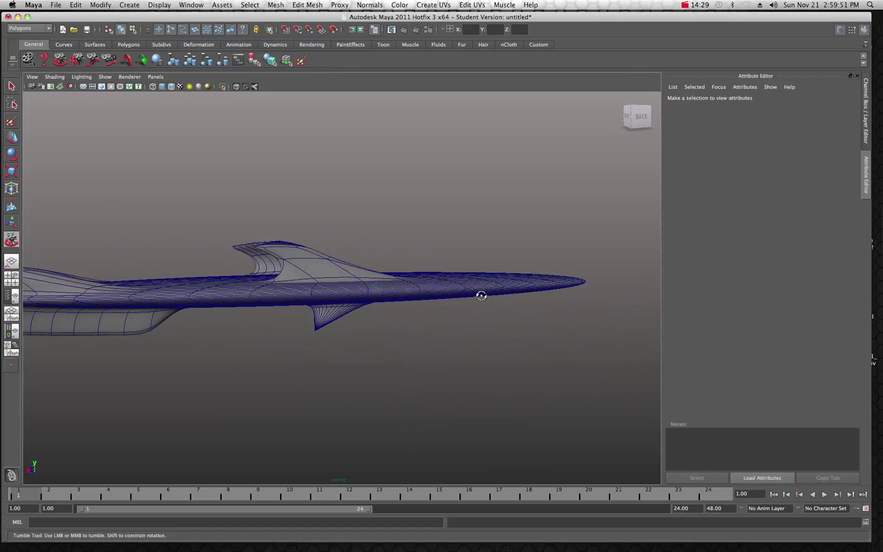
pyautogui.moveTo(481, 295); pyautogui.dragTo(524, 300)
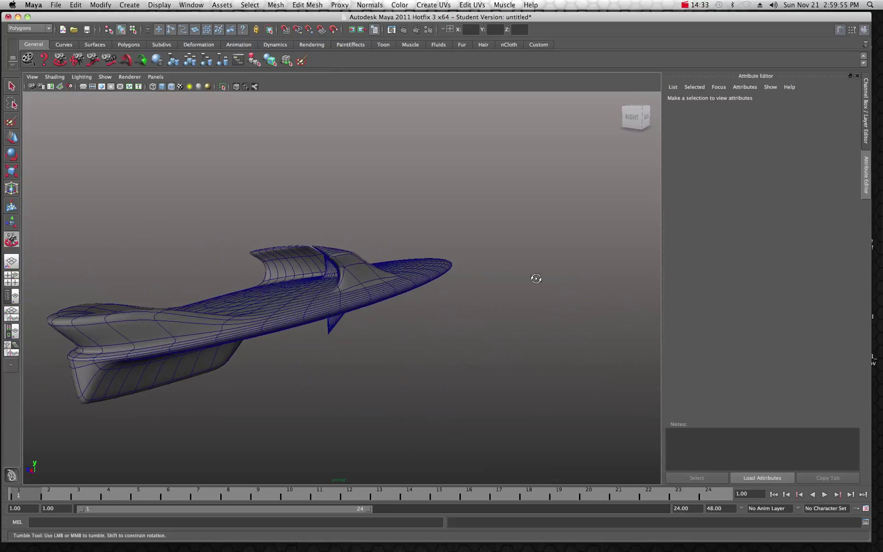
pyautogui.scroll(5, 536, 278)
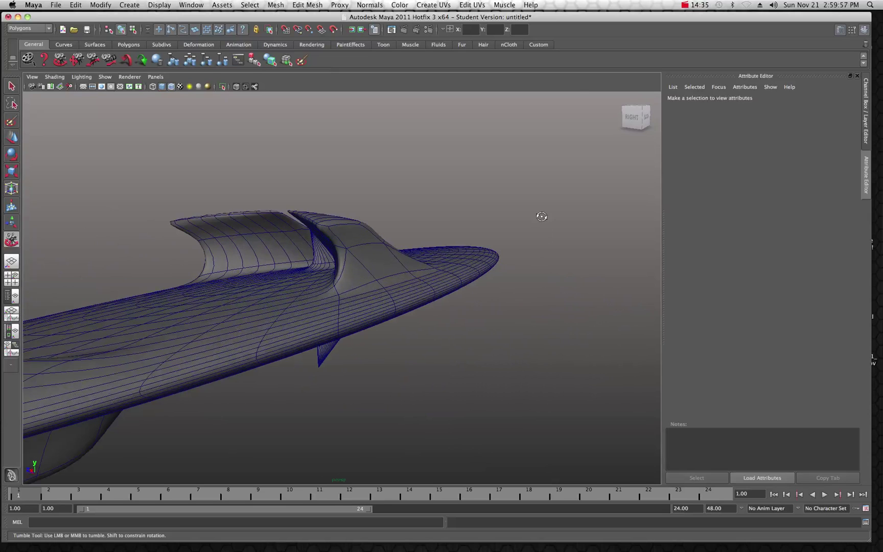